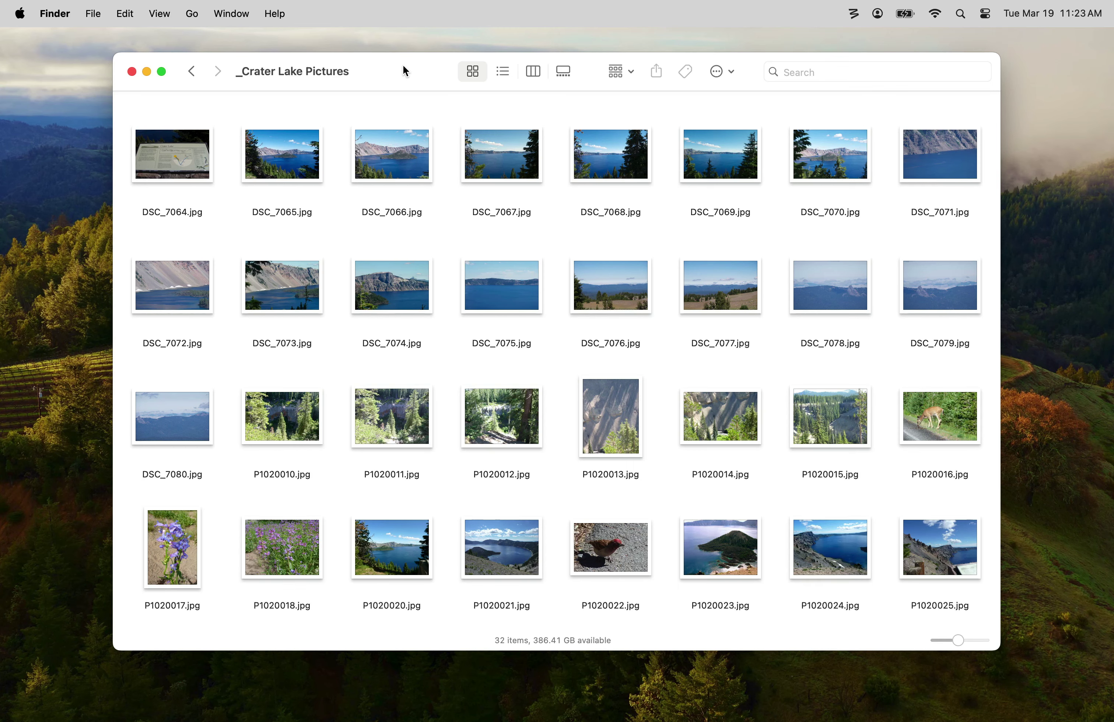
# Minimize the _Crater Lake Pictures window so the home folder window shows in column view.
pyautogui.press('super+m')
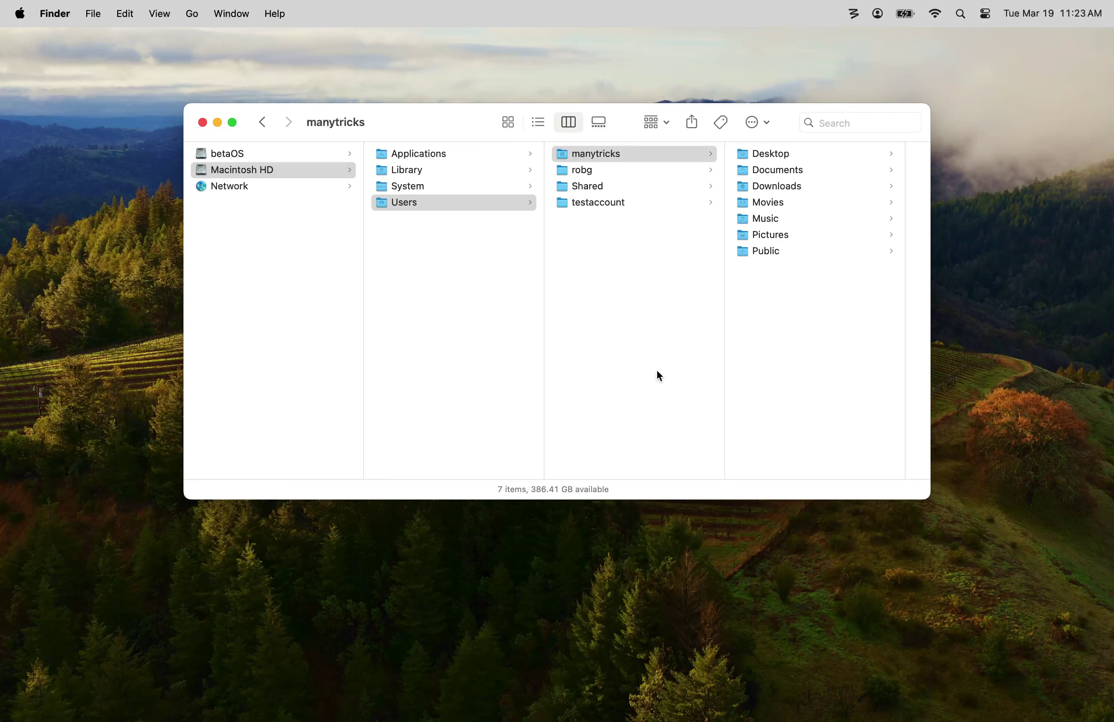
# Add a new empty folder called 'Applications' to the home folder.
pyautogui.click(94, 19)
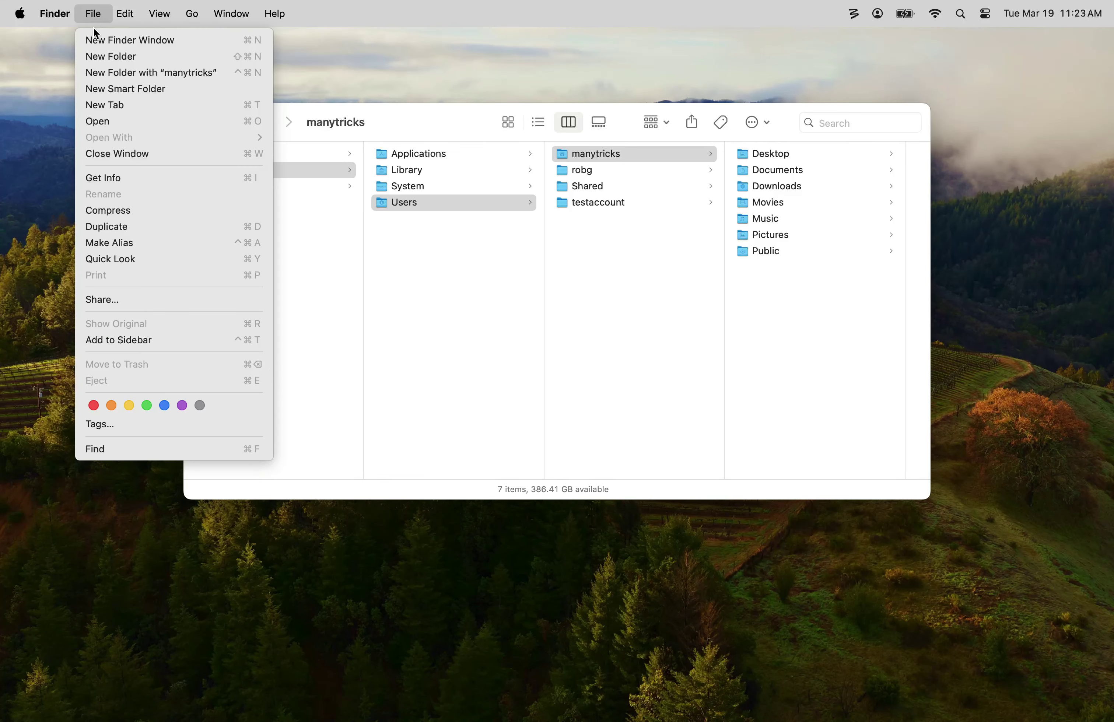
pyautogui.click(98, 55)
pyautogui.write('App')
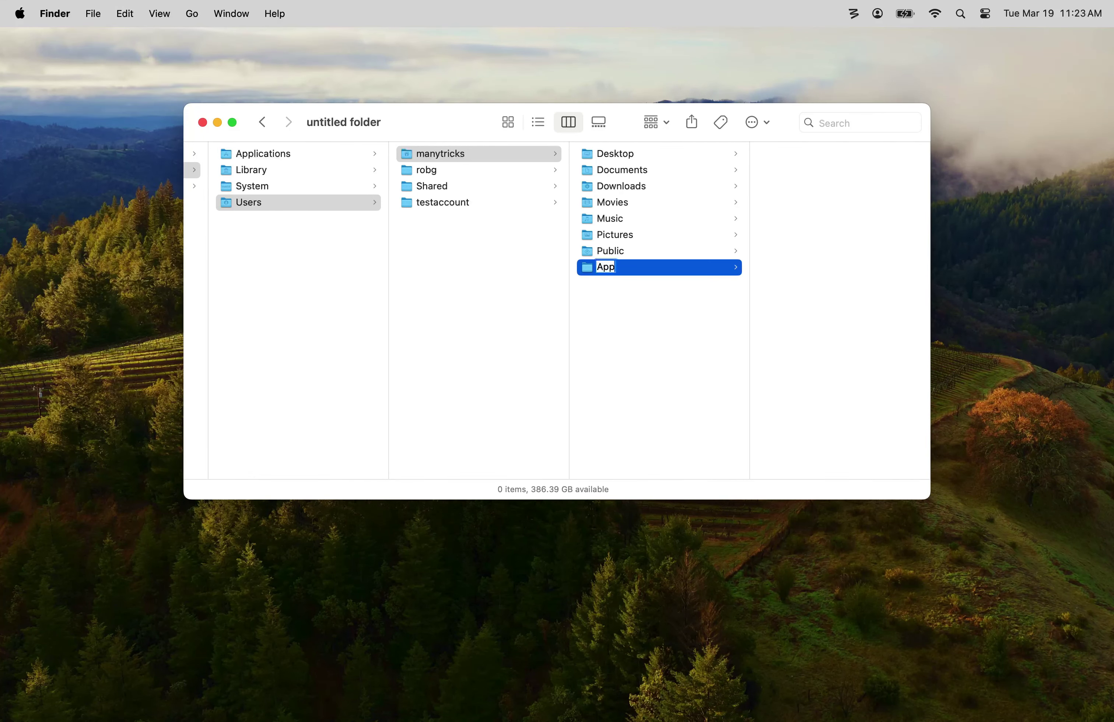
pyautogui.write('lications')
pyautogui.press('Return')
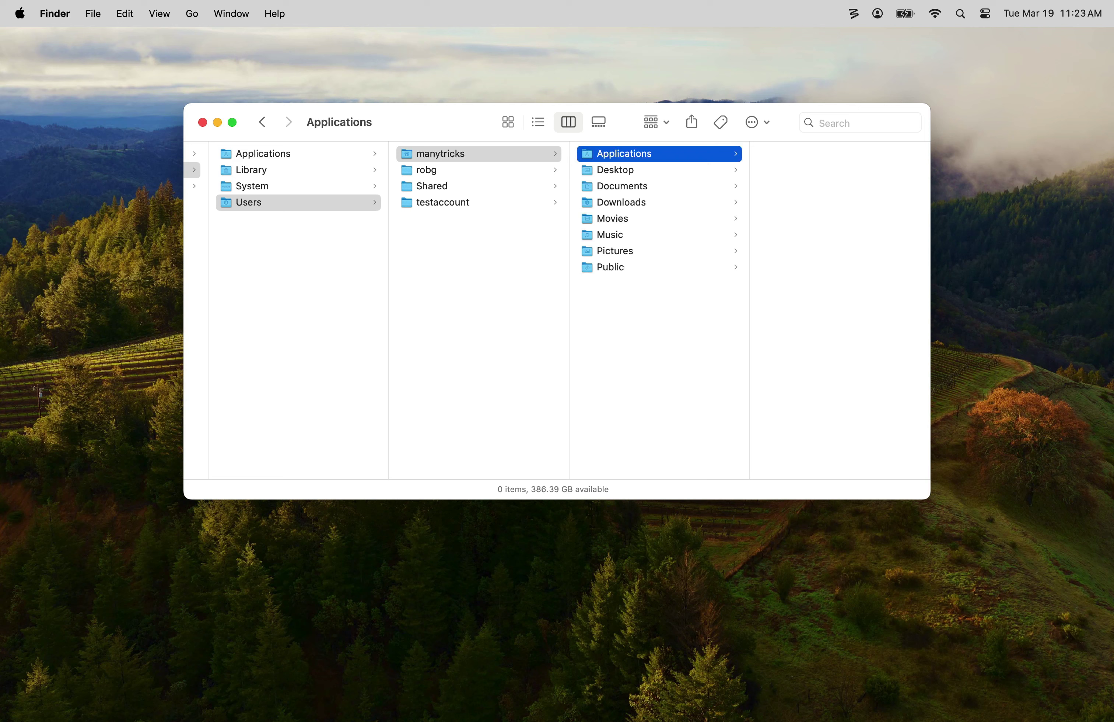
# In Name Mangler, make the renaming step a Sequence padded to 3 digits.
pyautogui.press('super+Tab')
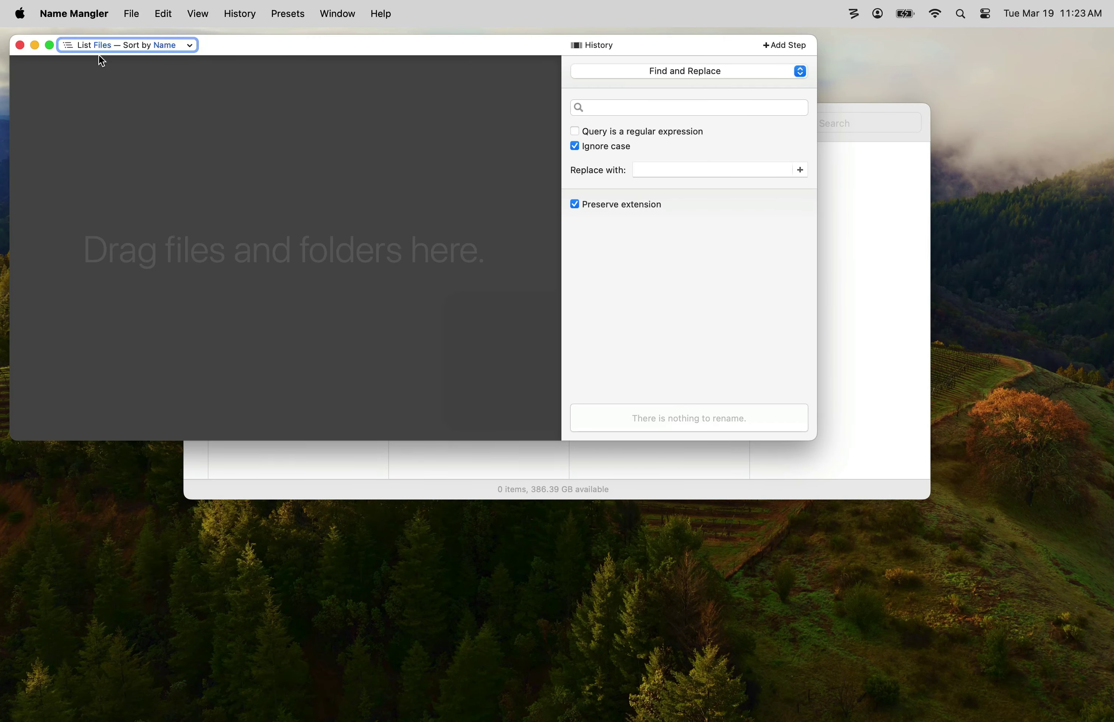
pyautogui.click(614, 72)
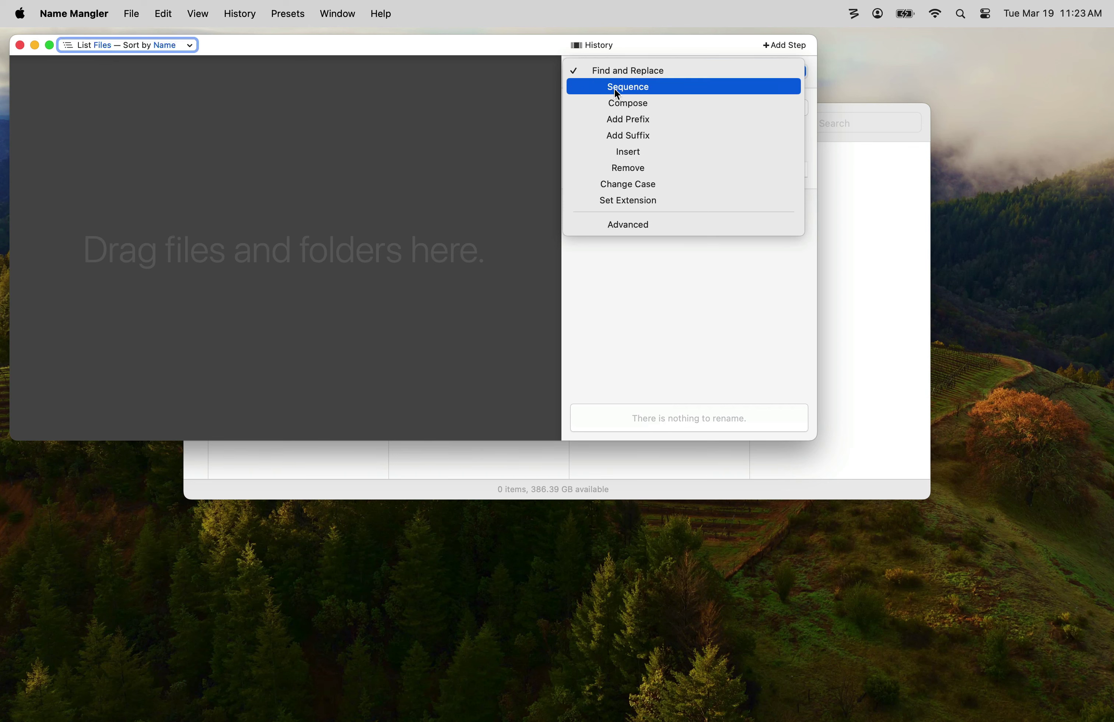
pyautogui.click(615, 87)
pyautogui.click(679, 217)
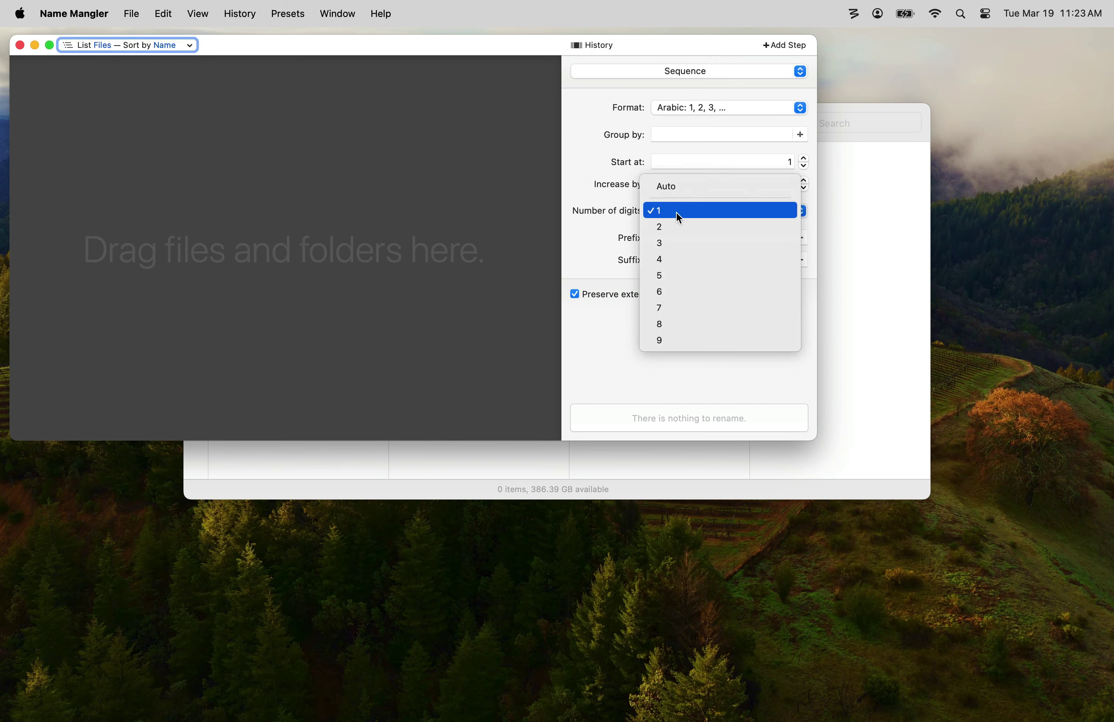
pyautogui.click(678, 246)
# Set the prefix to 'Crater Lake [Content Creation Date] -' using the 11-23 (24-Hour Clock) format.
pyautogui.click(677, 245)
pyautogui.write('C')
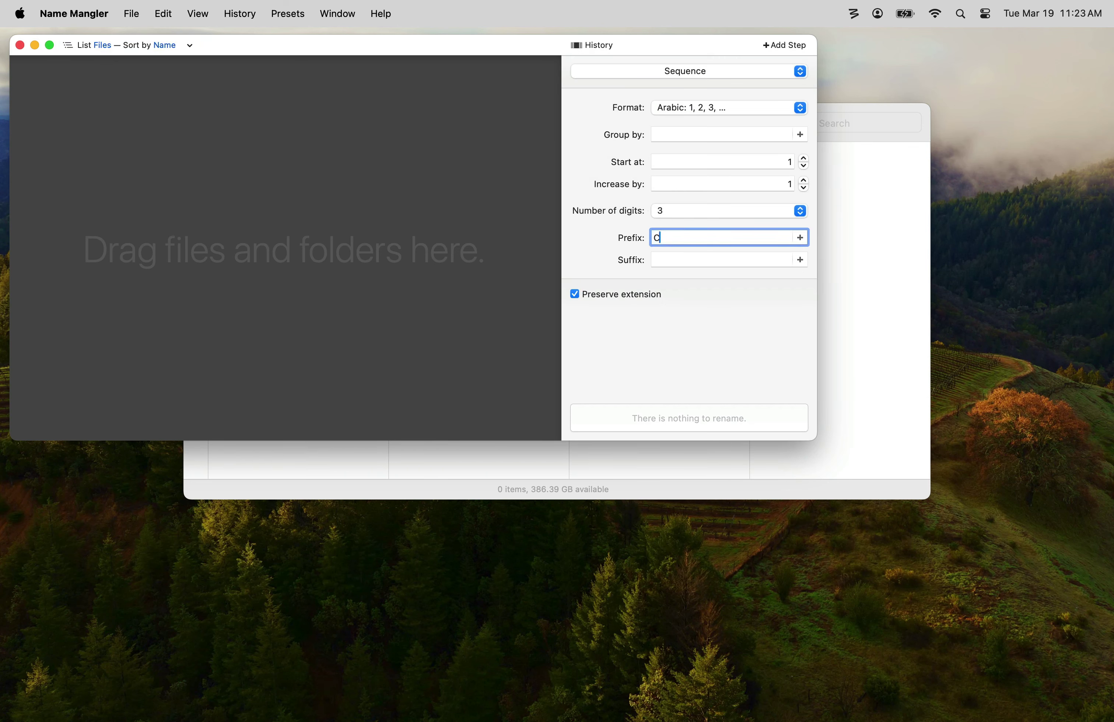
pyautogui.write('rater Lake [')
pyautogui.click(801, 238)
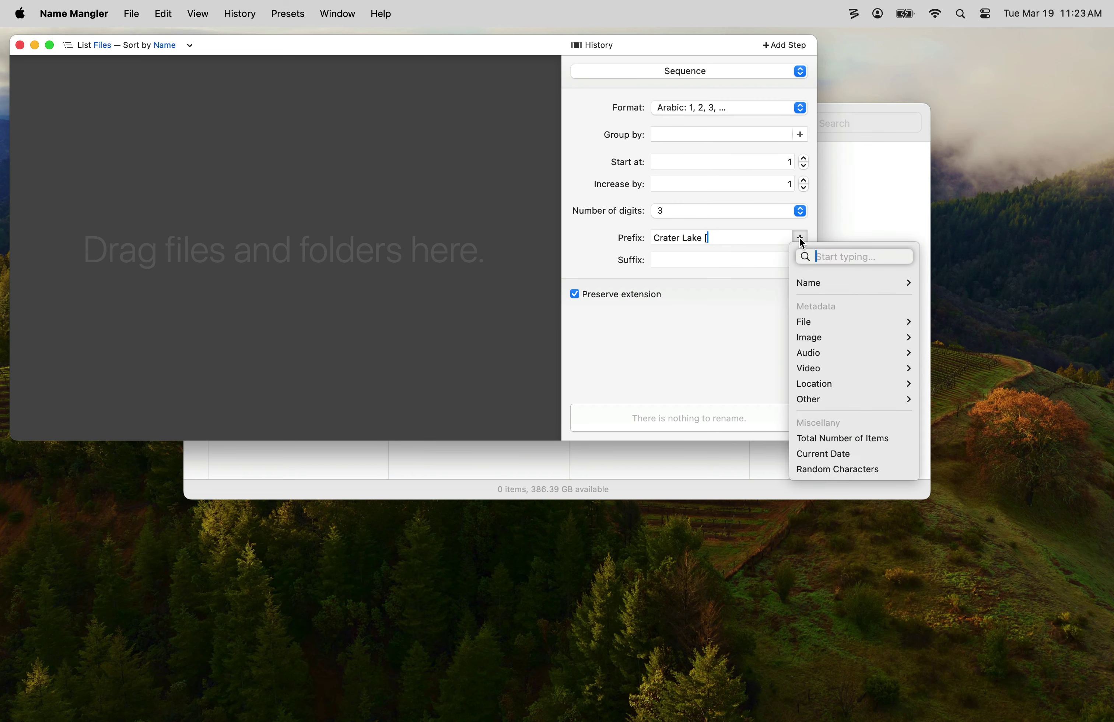
pyautogui.write('cont')
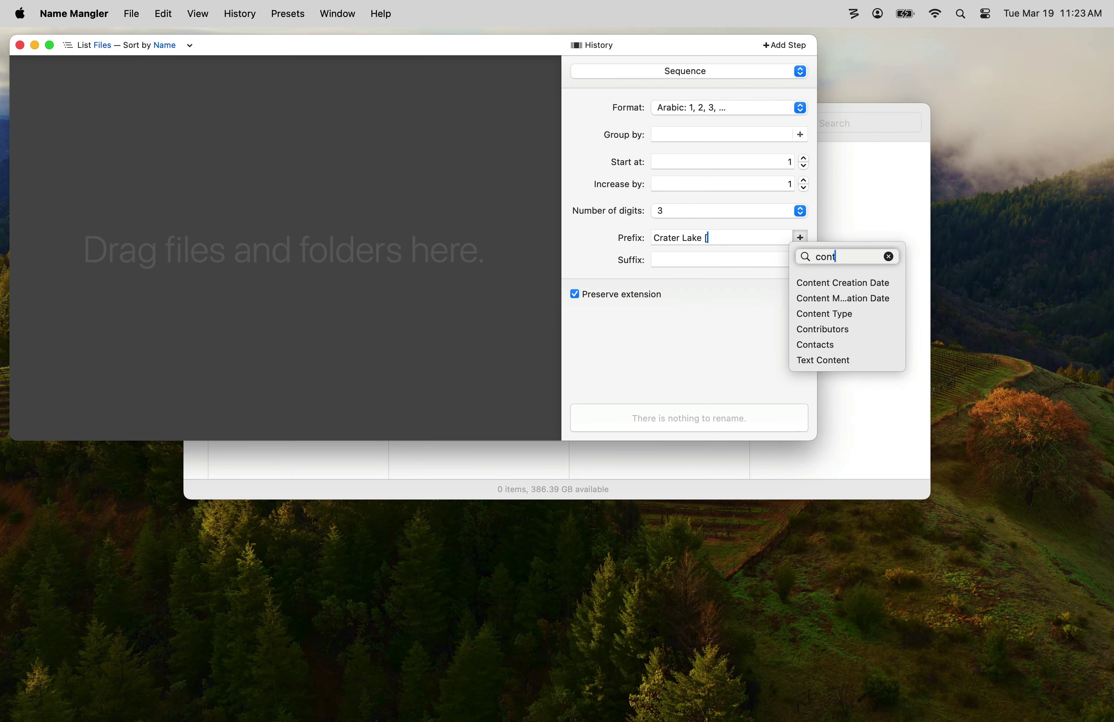
pyautogui.click(845, 283)
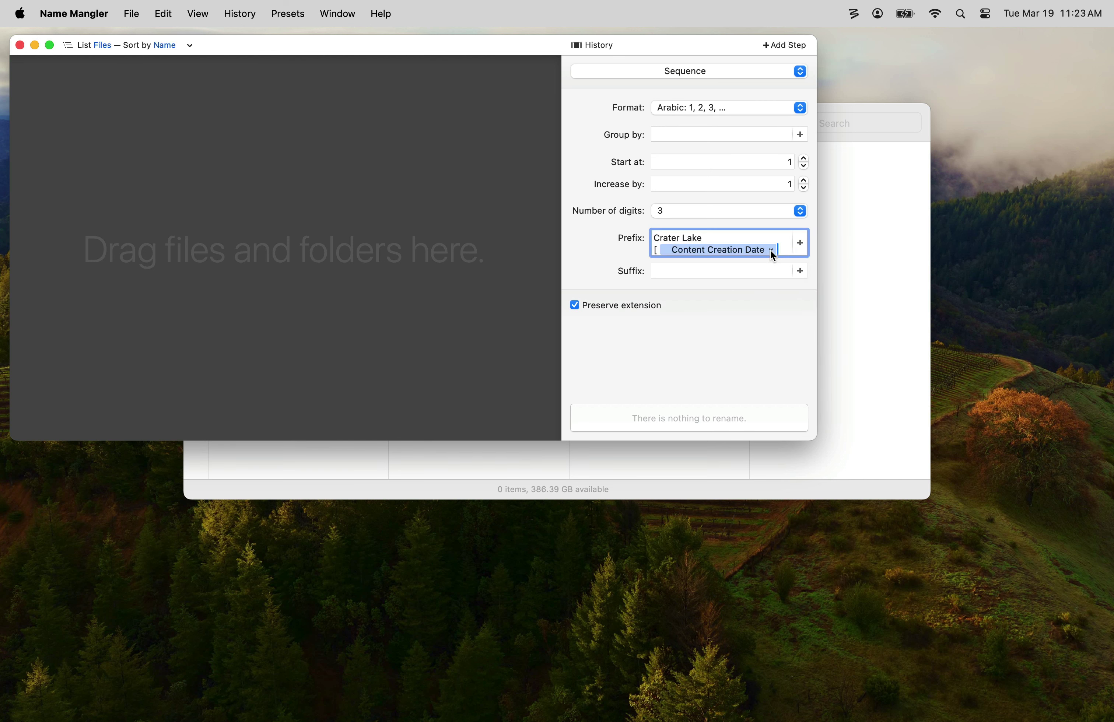
pyautogui.click(771, 250)
pyautogui.click(793, 436)
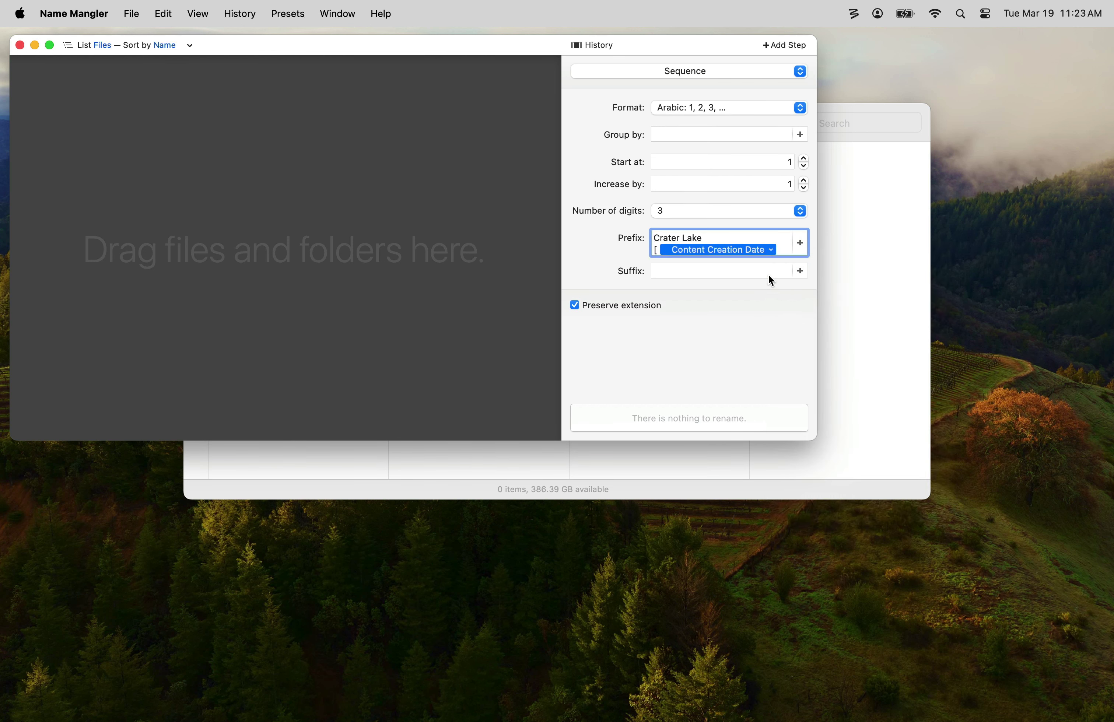
pyautogui.click(780, 252)
pyautogui.write('] -')
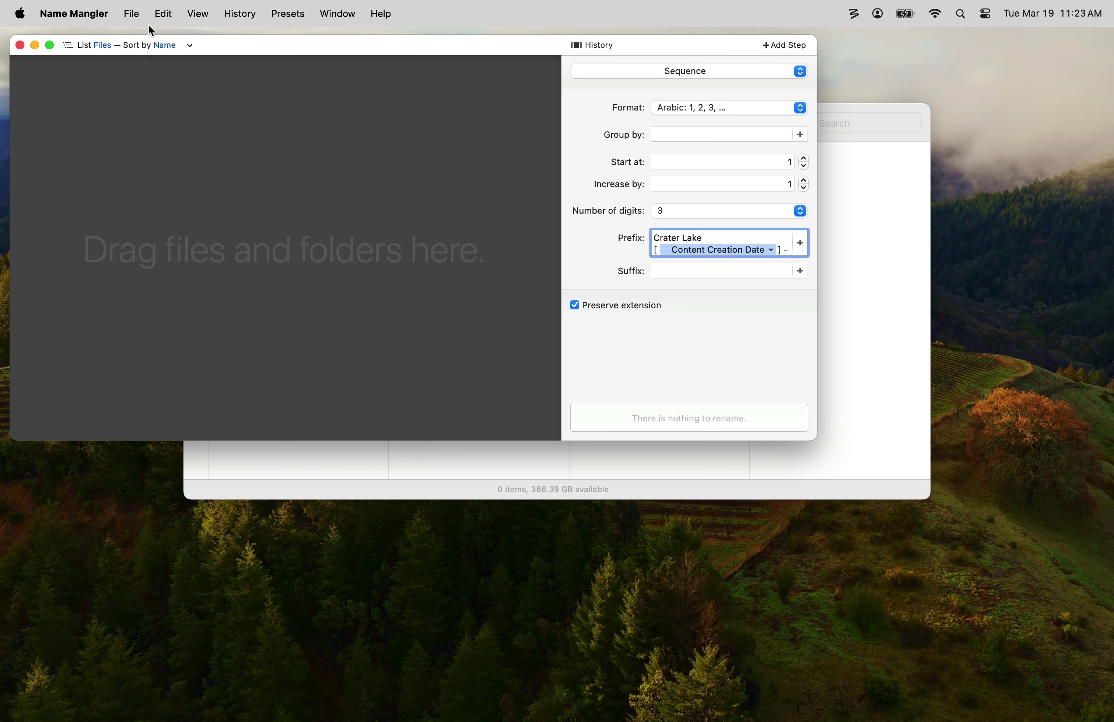
# Create a droplet named '_Crater Lake pix' from these settings in the home Applications folder.
pyautogui.click(134, 14)
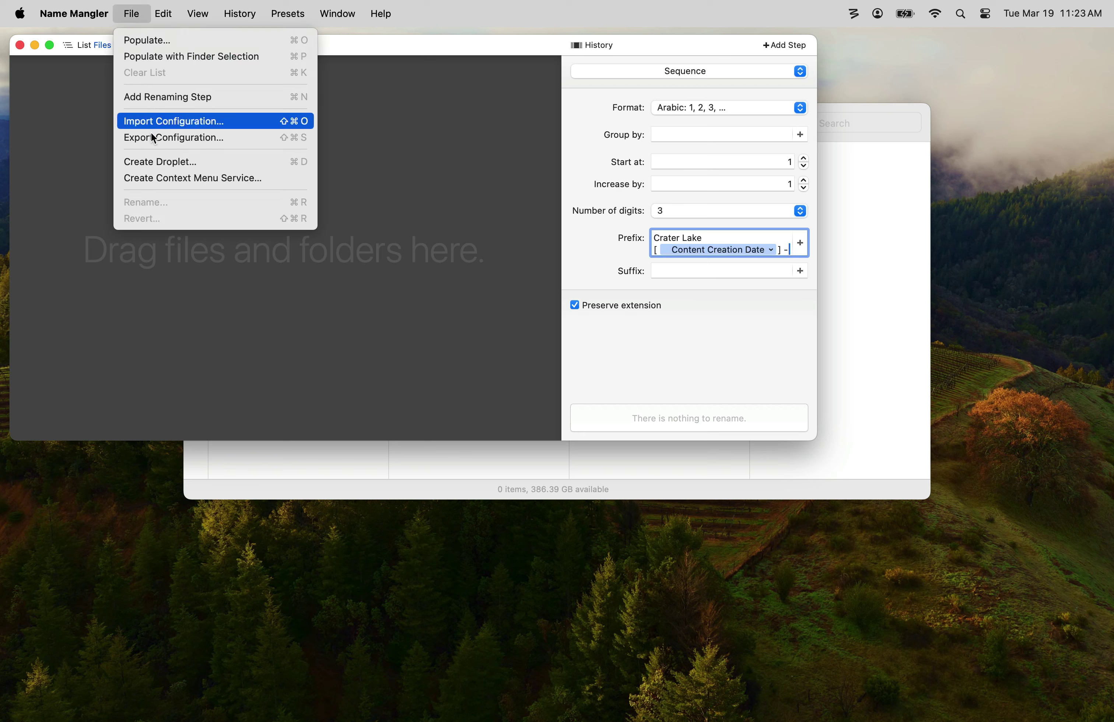
pyautogui.click(156, 163)
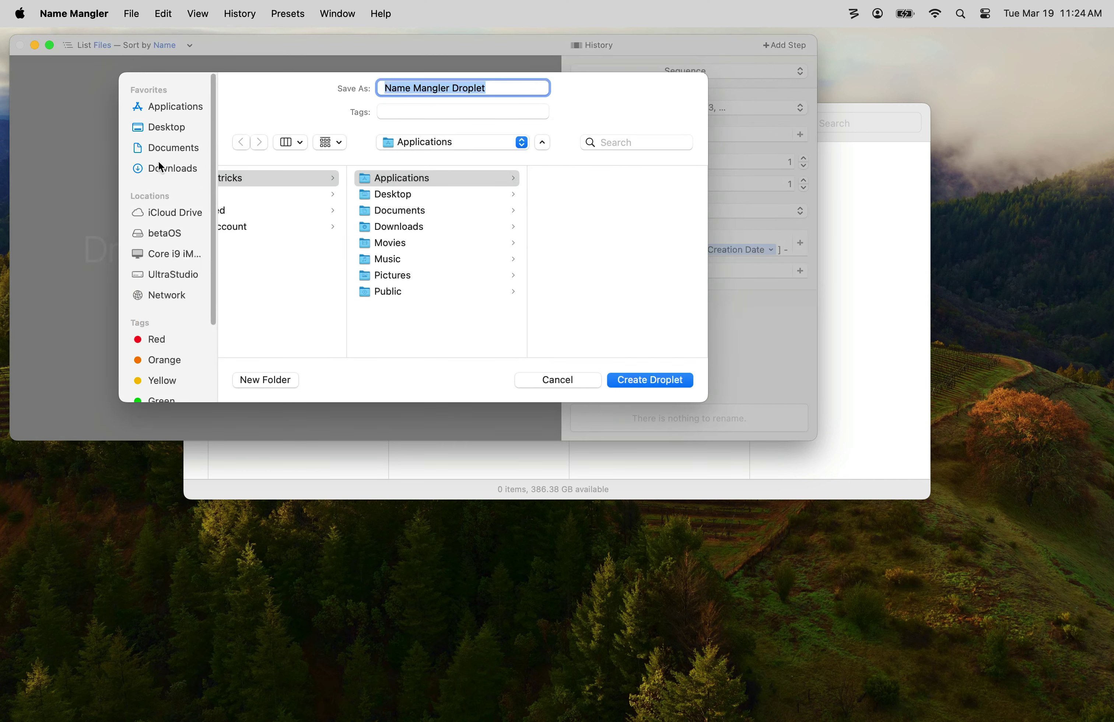
pyautogui.click(409, 143)
pyautogui.click(412, 145)
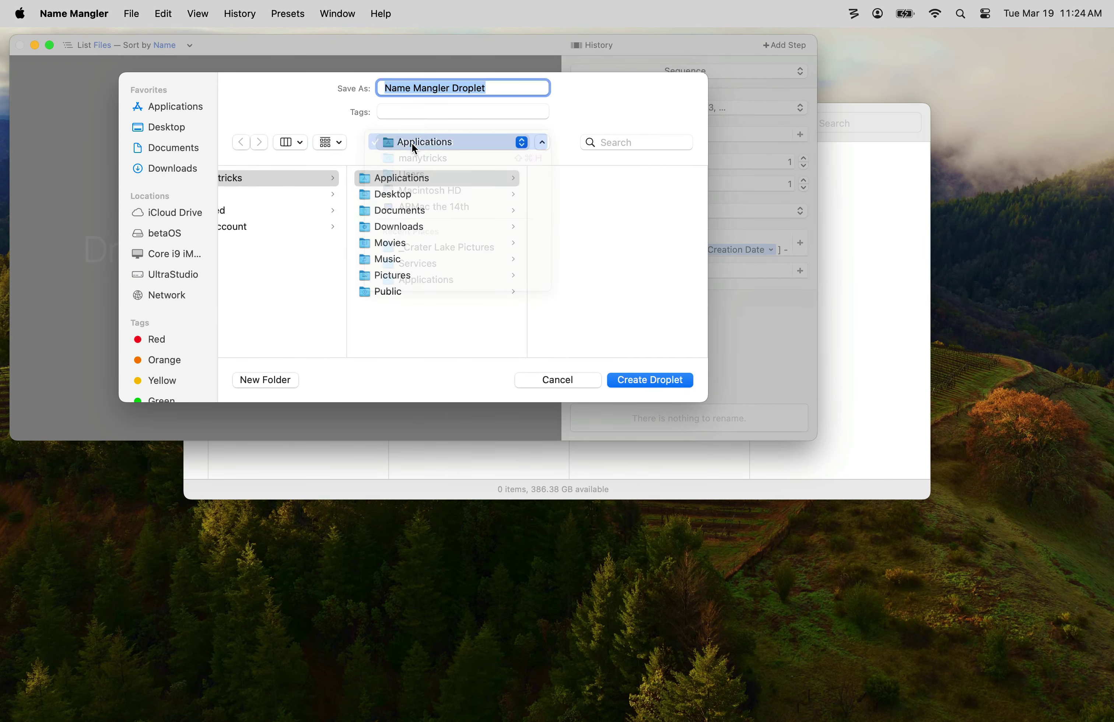
pyautogui.write('_Crater Lake pix')
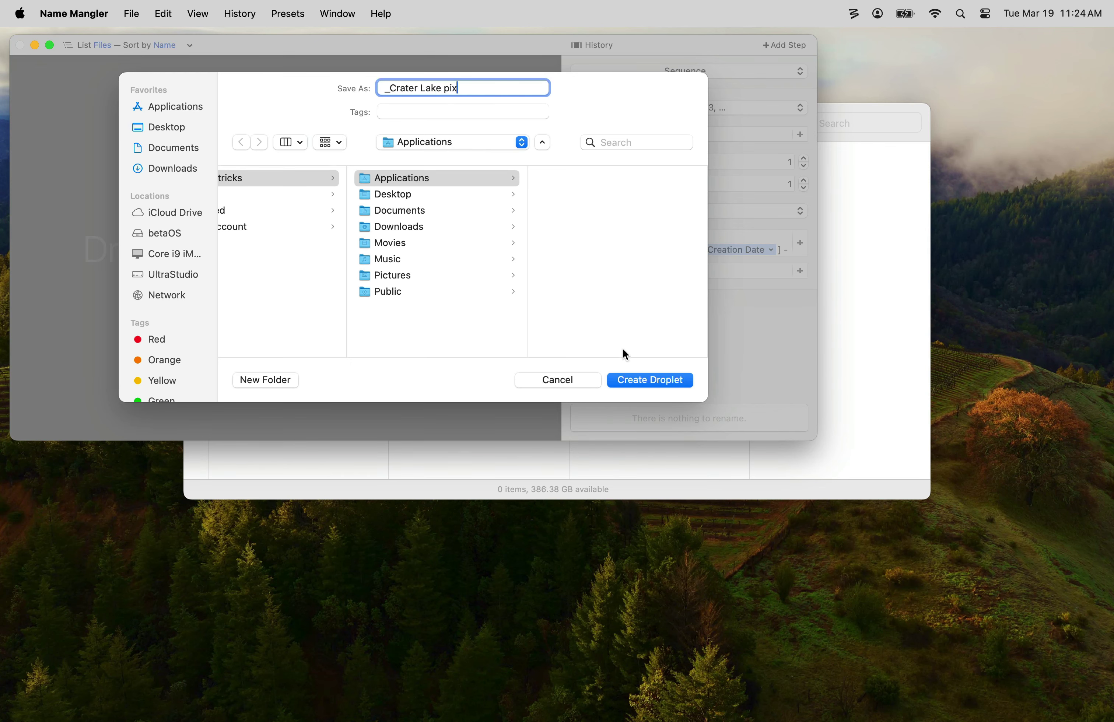
pyautogui.click(627, 380)
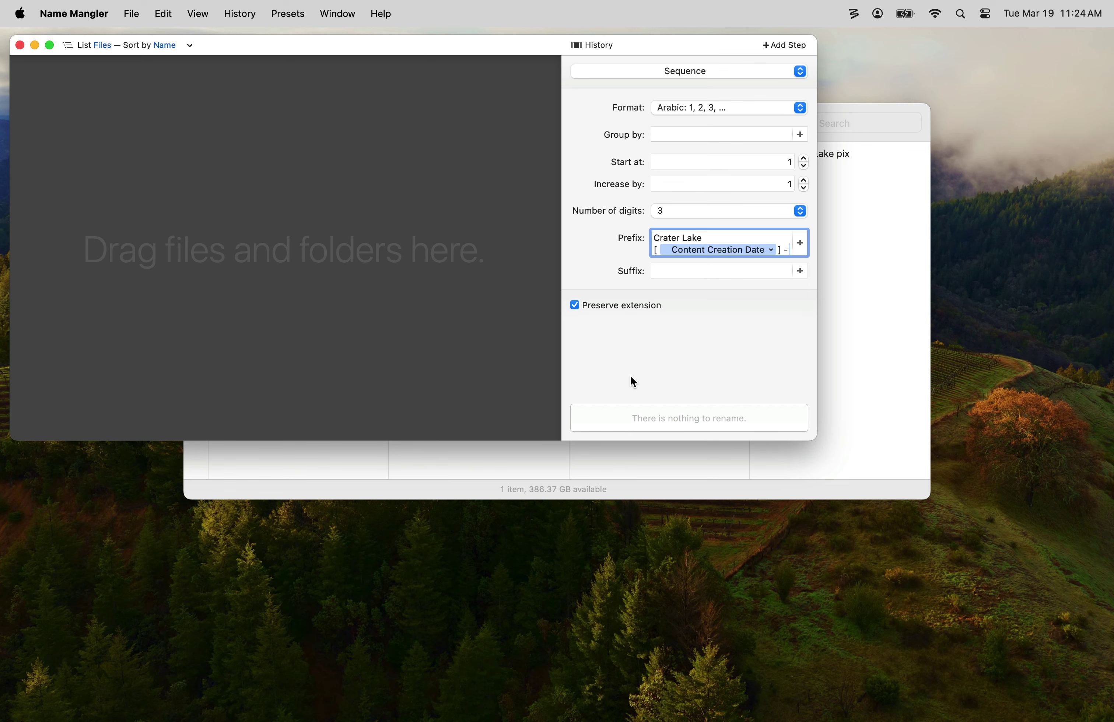
# Try launching the _Crater Lake pix droplet twice, dismissing the can't-be-checked security warning each time.
pyautogui.press('super+q')
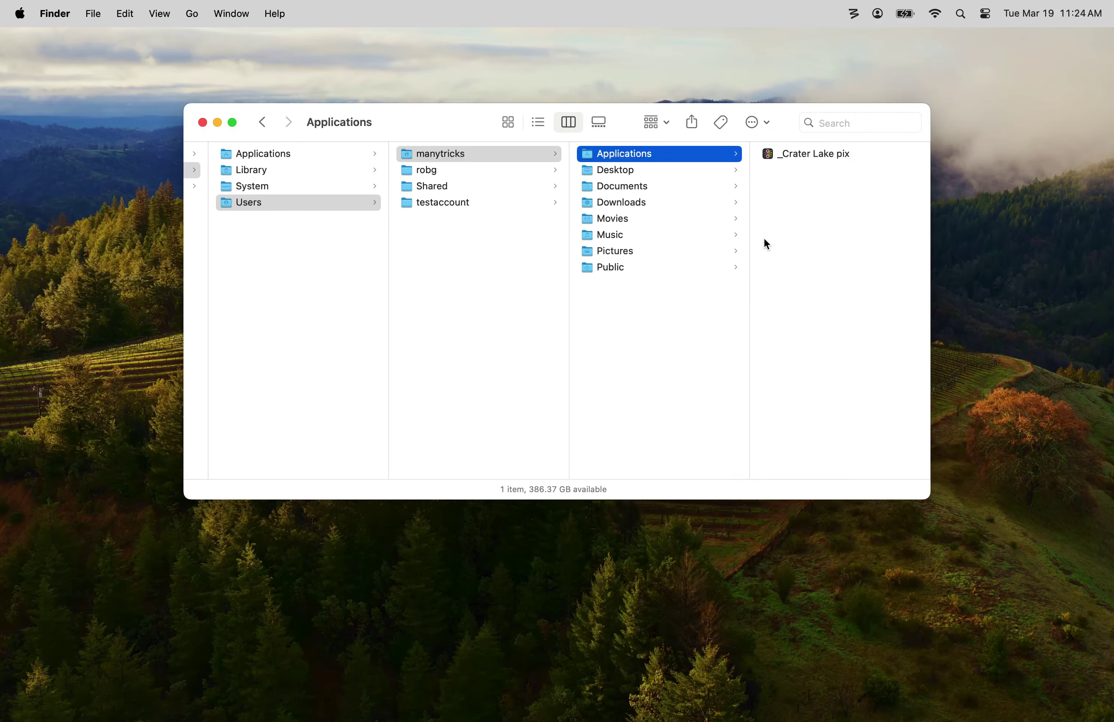
pyautogui.click(767, 155)
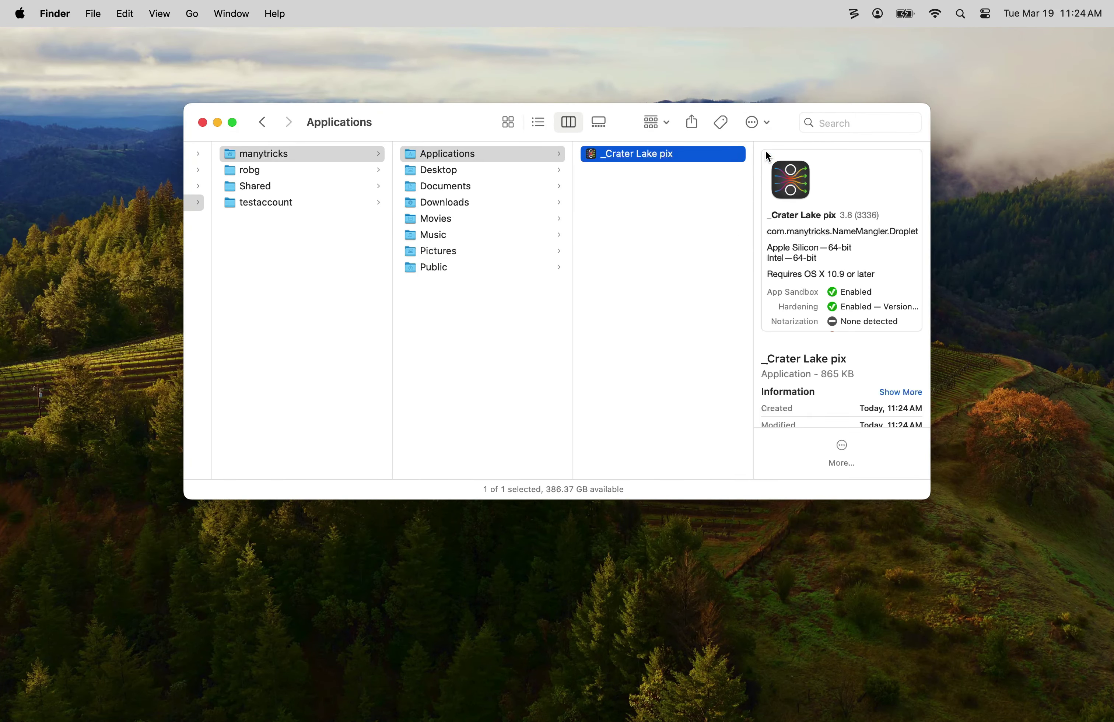
pyautogui.doubleClick(670, 159)
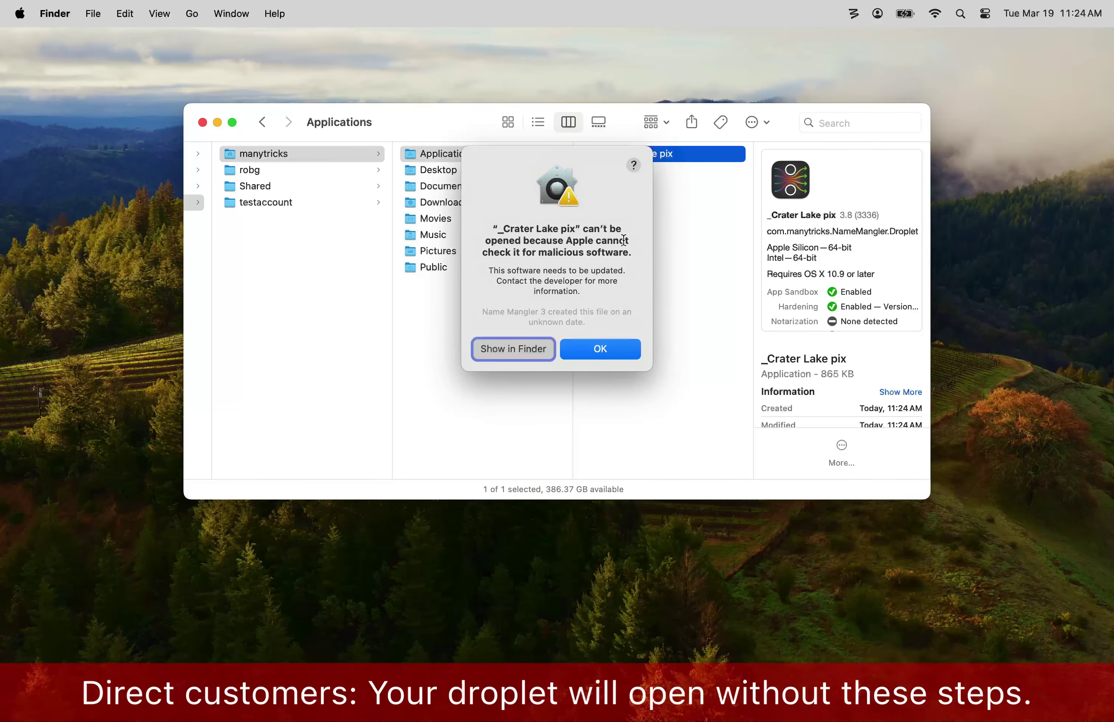
pyautogui.click(606, 348)
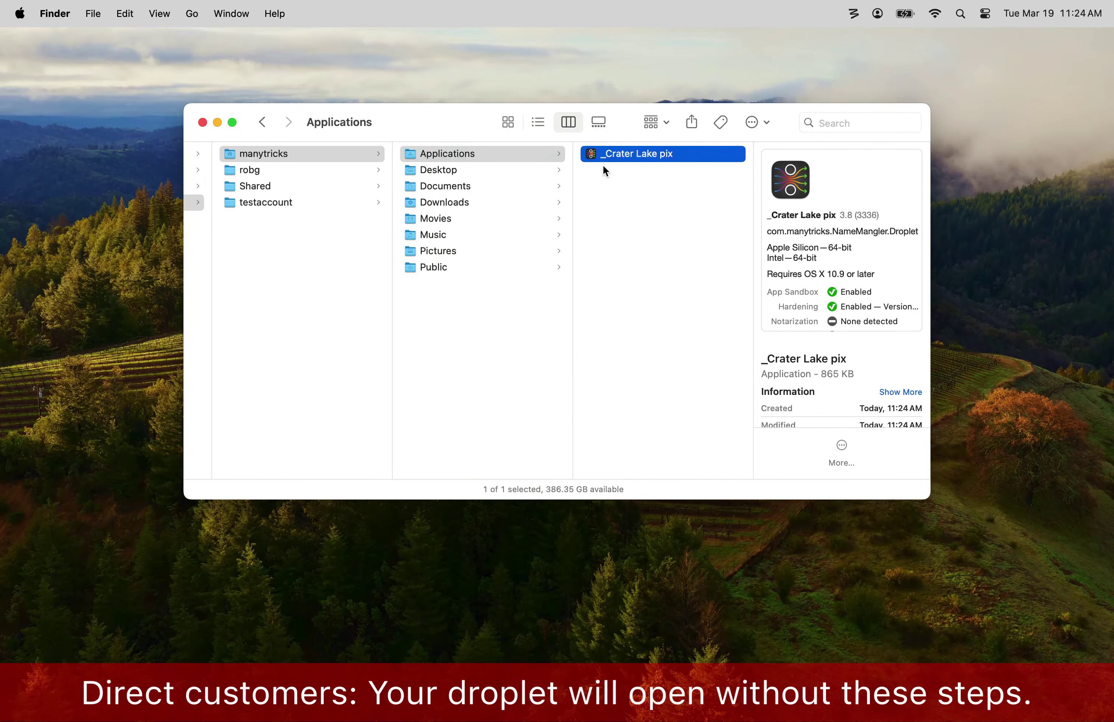
pyautogui.doubleClick(671, 158)
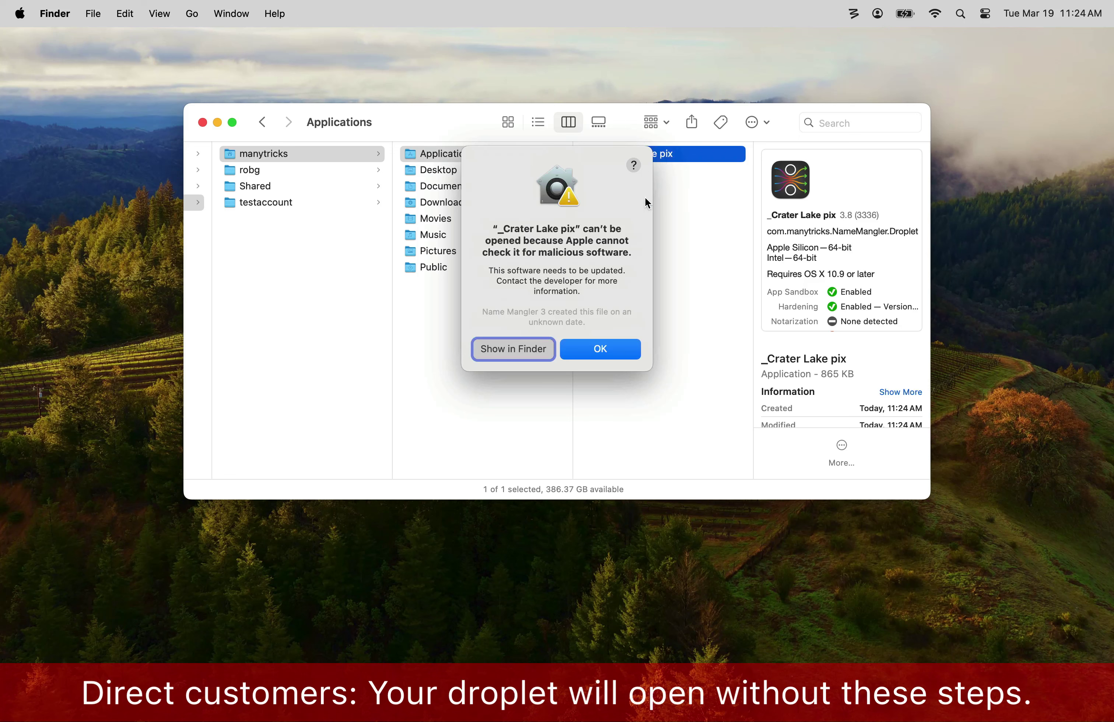
pyautogui.click(605, 352)
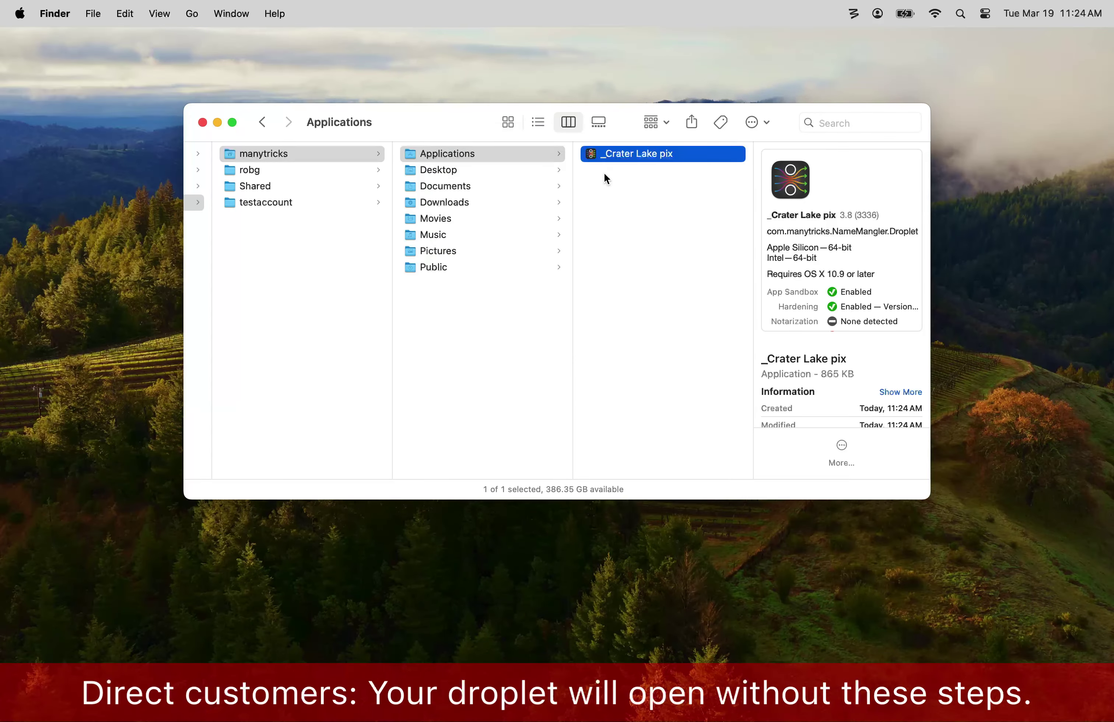
# Open the _Crater Lake pix droplet through the context-menu Open override, hide it, and bring up Spotlight.
pyautogui.rightClick(603, 156)
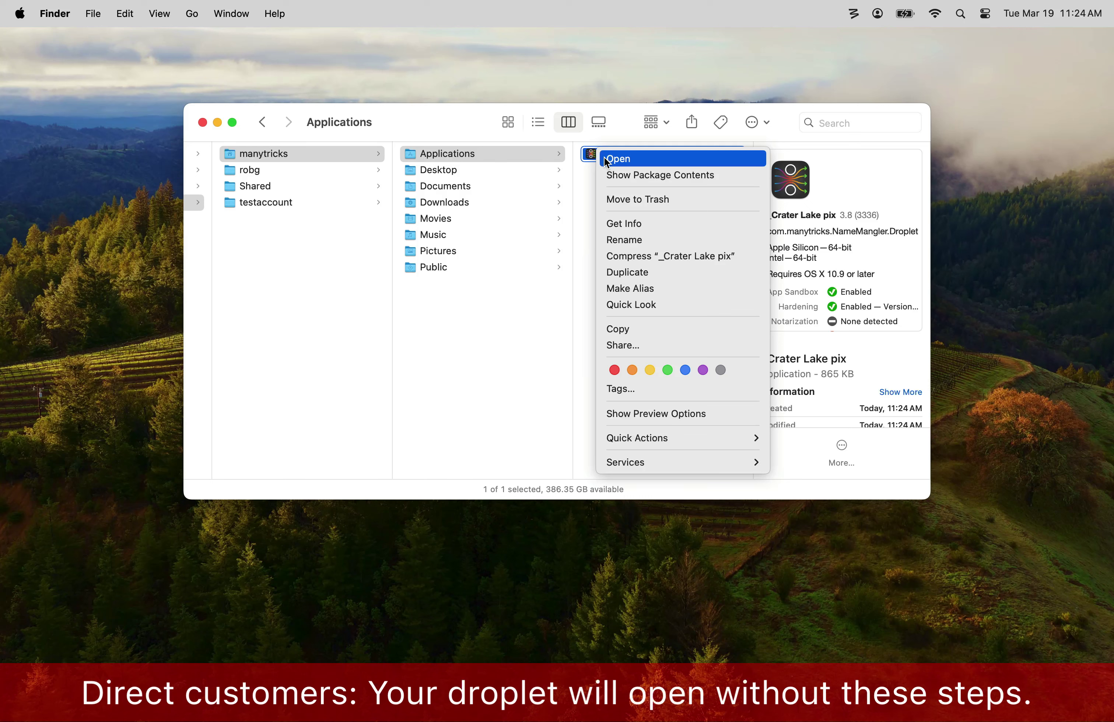
pyautogui.click(605, 157)
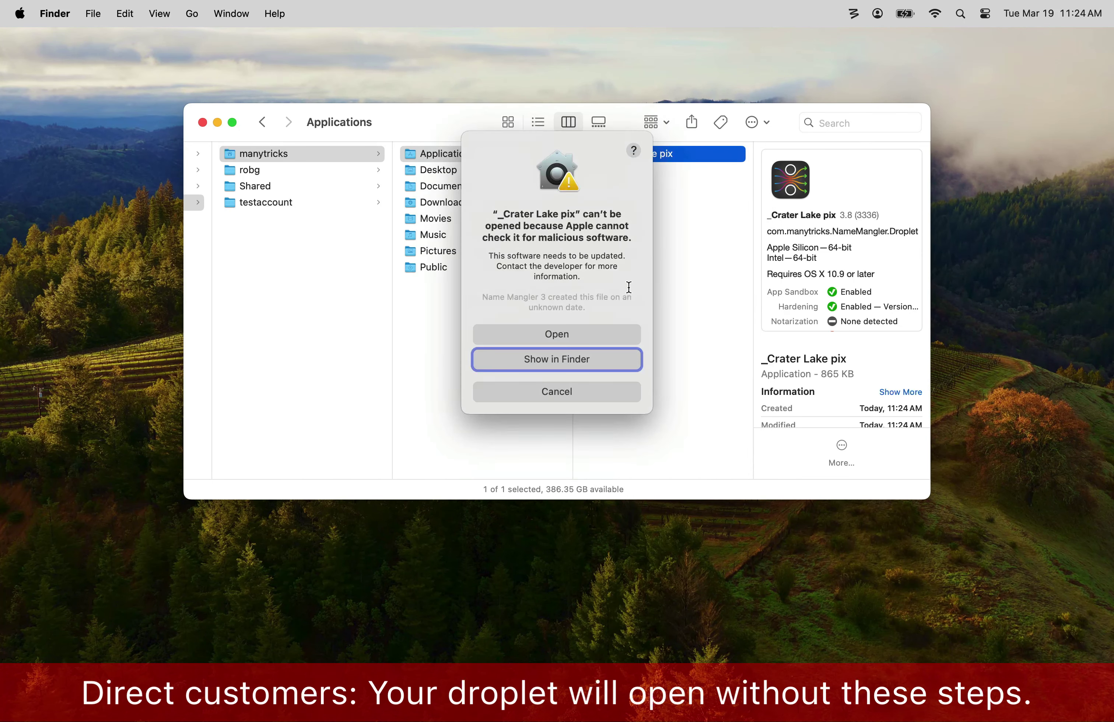
pyautogui.click(603, 333)
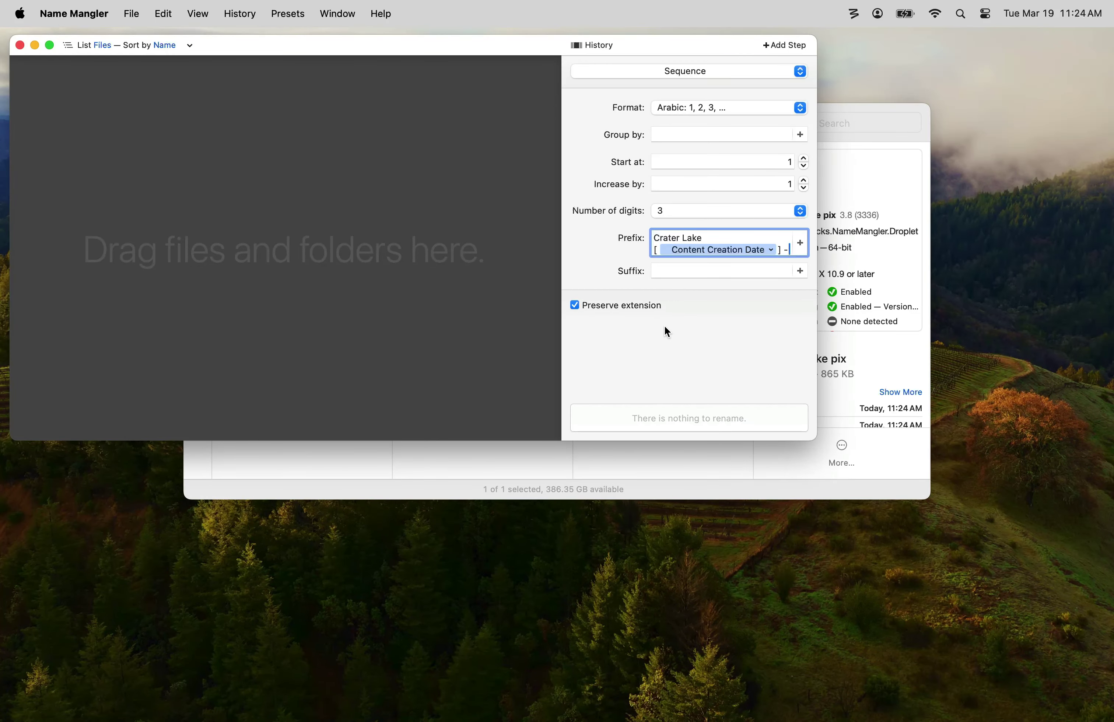
pyautogui.press('super+q')
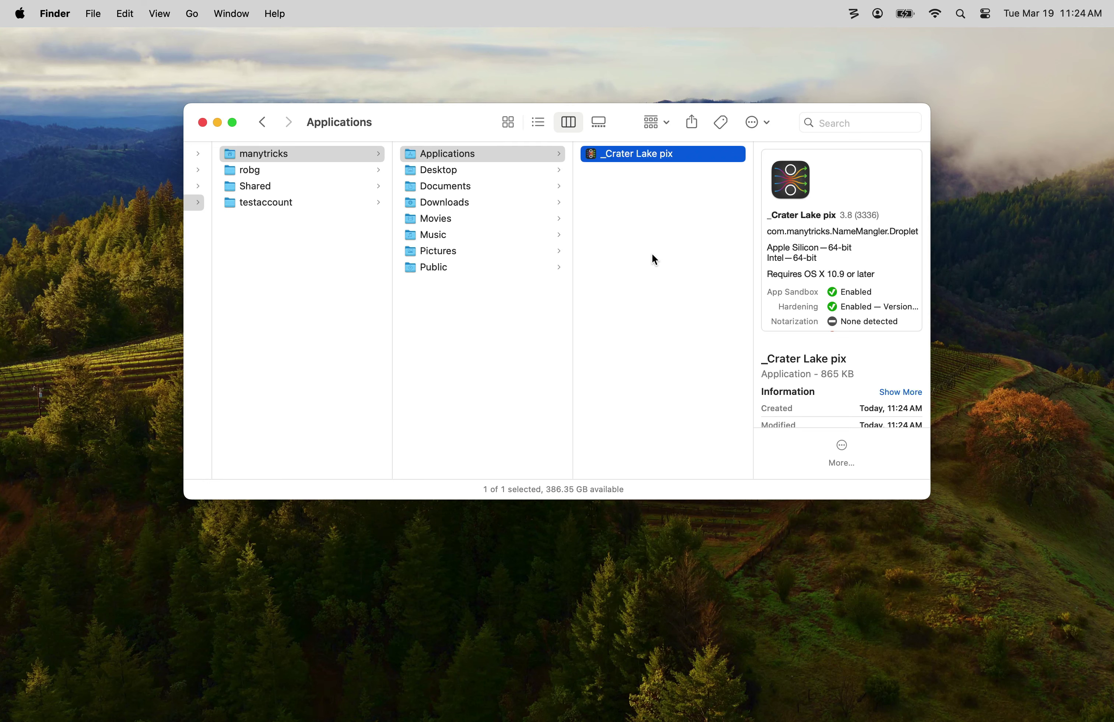
pyautogui.press('super+space')
# Launch Automator through Spotlight and start a new Quick Action document.
pyautogui.write('auto')
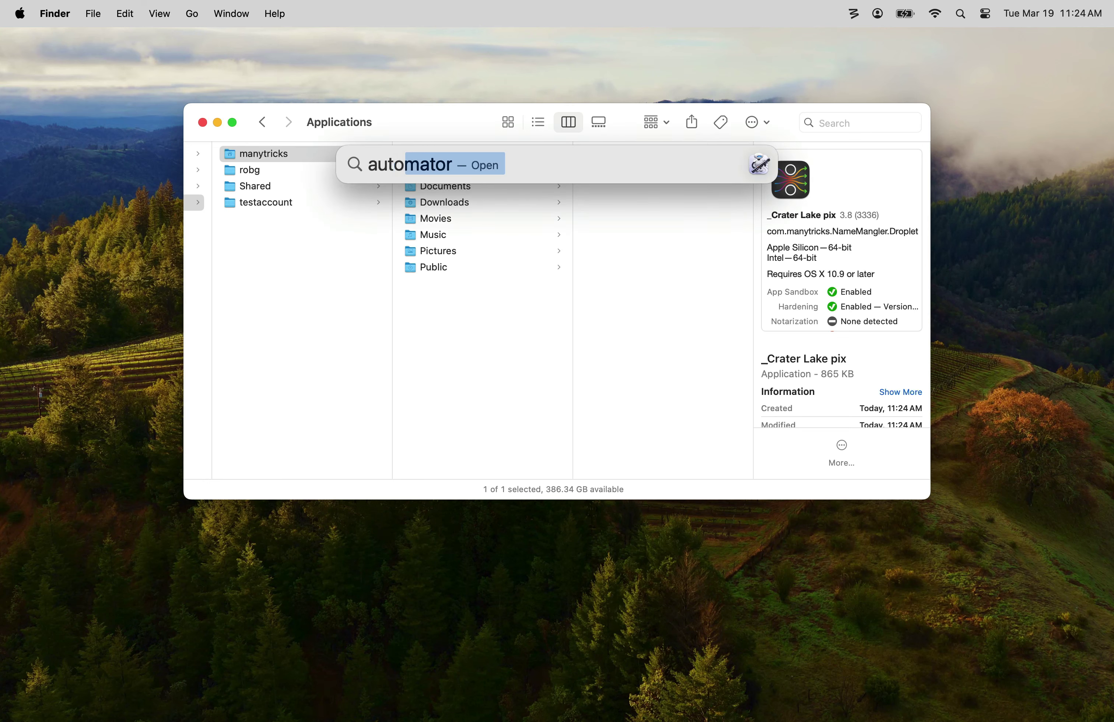
pyautogui.press('Return')
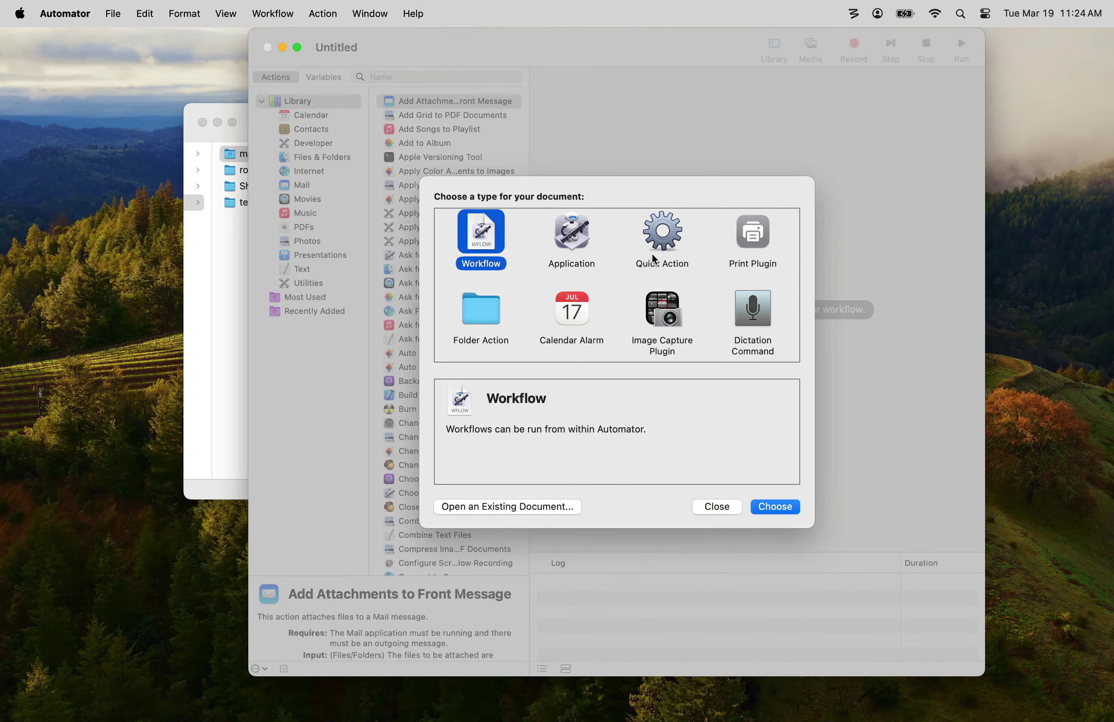
pyautogui.click(666, 247)
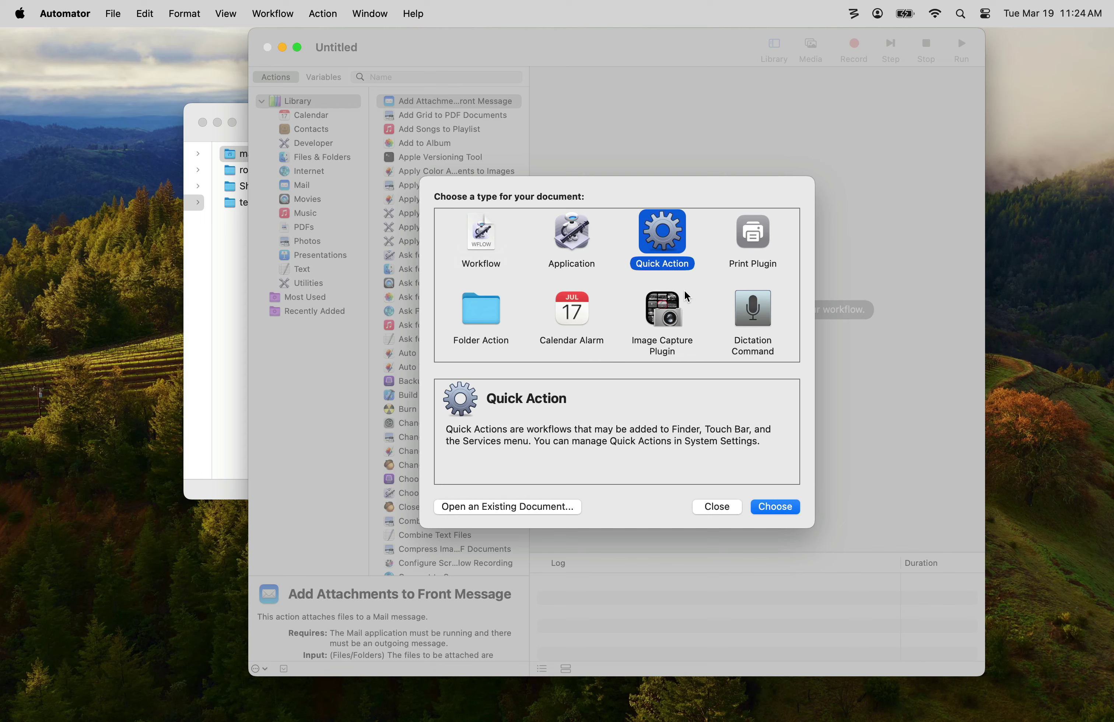
pyautogui.click(778, 506)
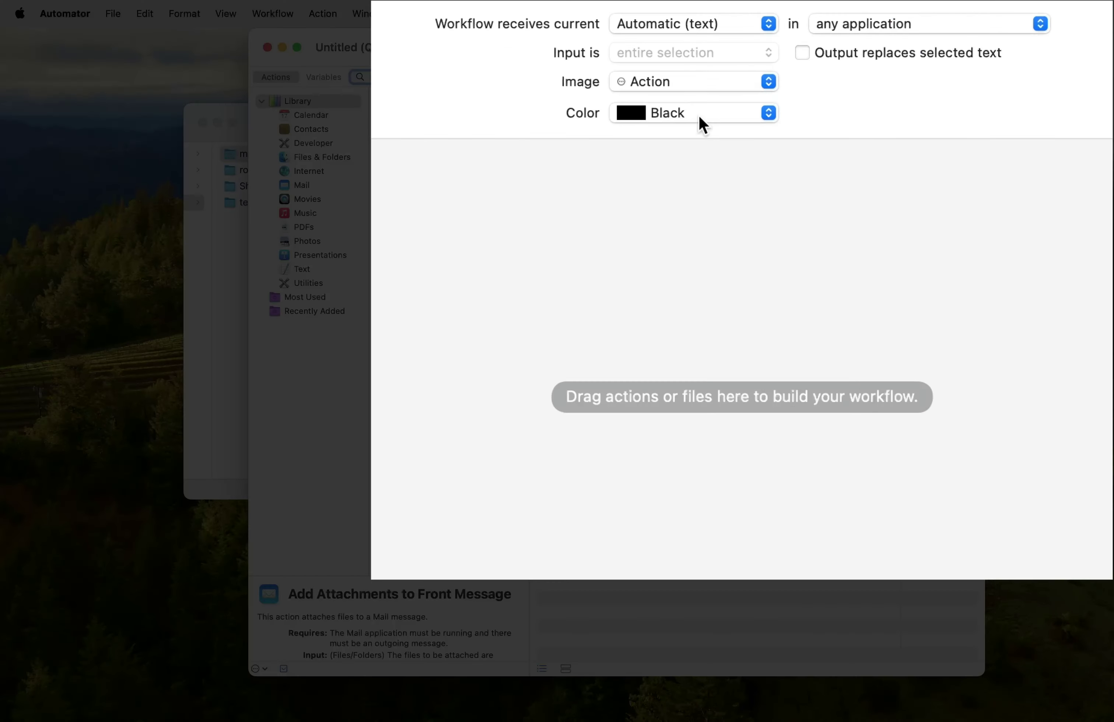
# Set the Quick Action to receive files or folders in Finder, with Documents image and Blue colour.
pyautogui.click(682, 27)
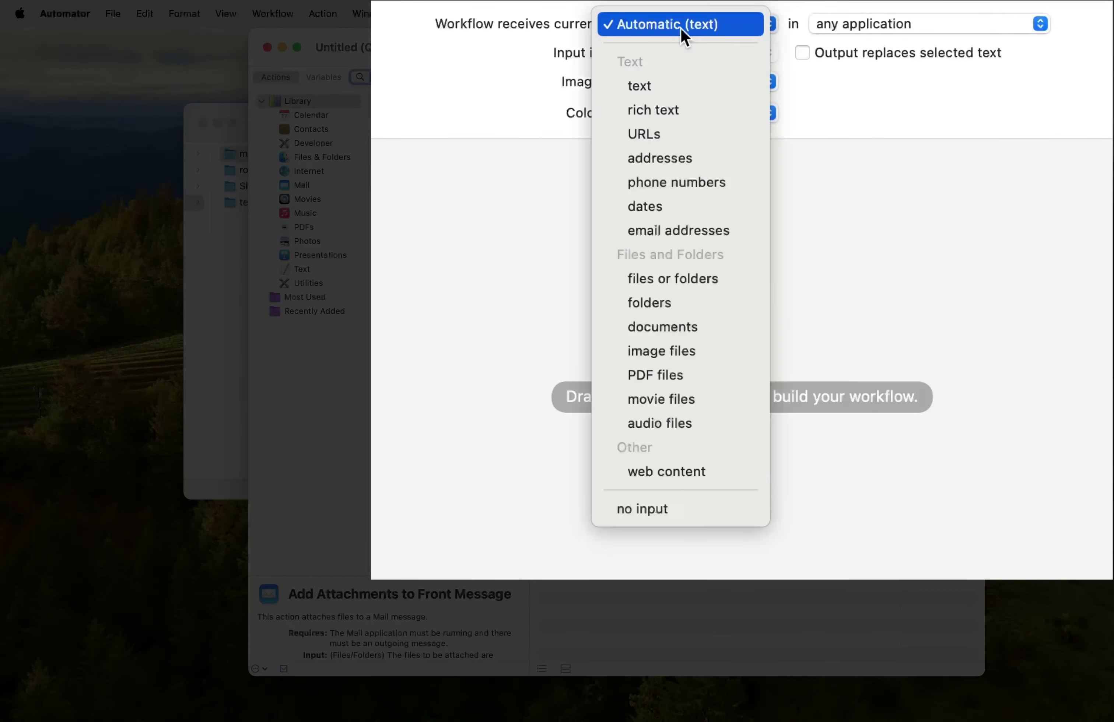
pyautogui.click(700, 280)
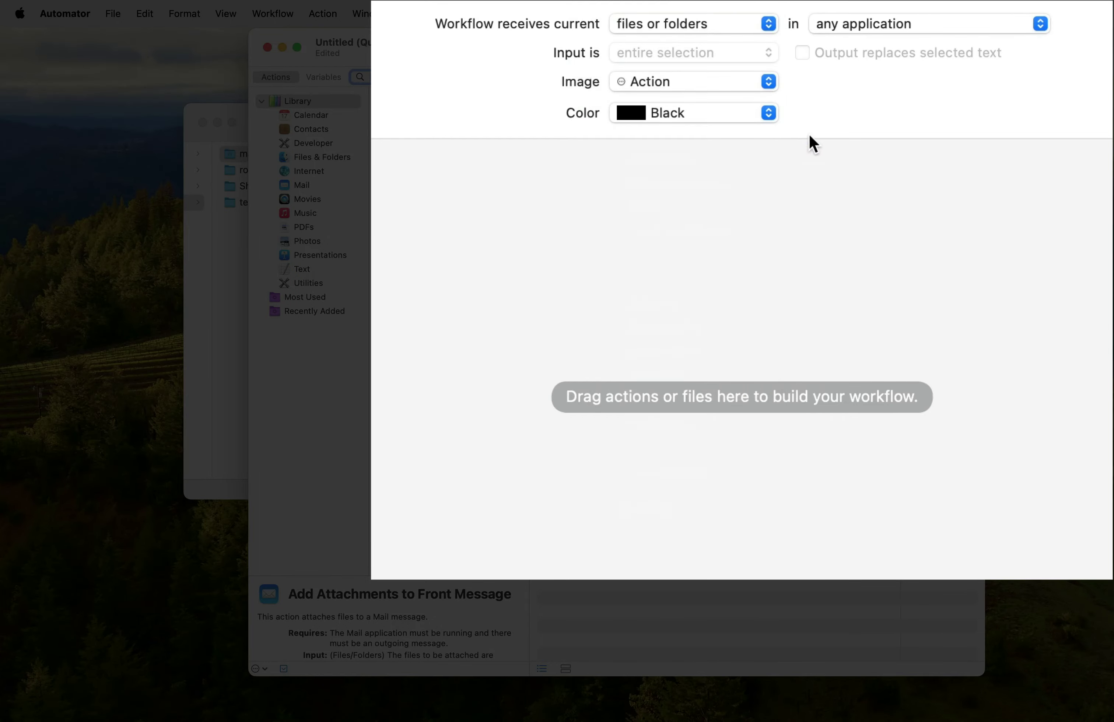
pyautogui.click(894, 29)
pyautogui.click(890, 116)
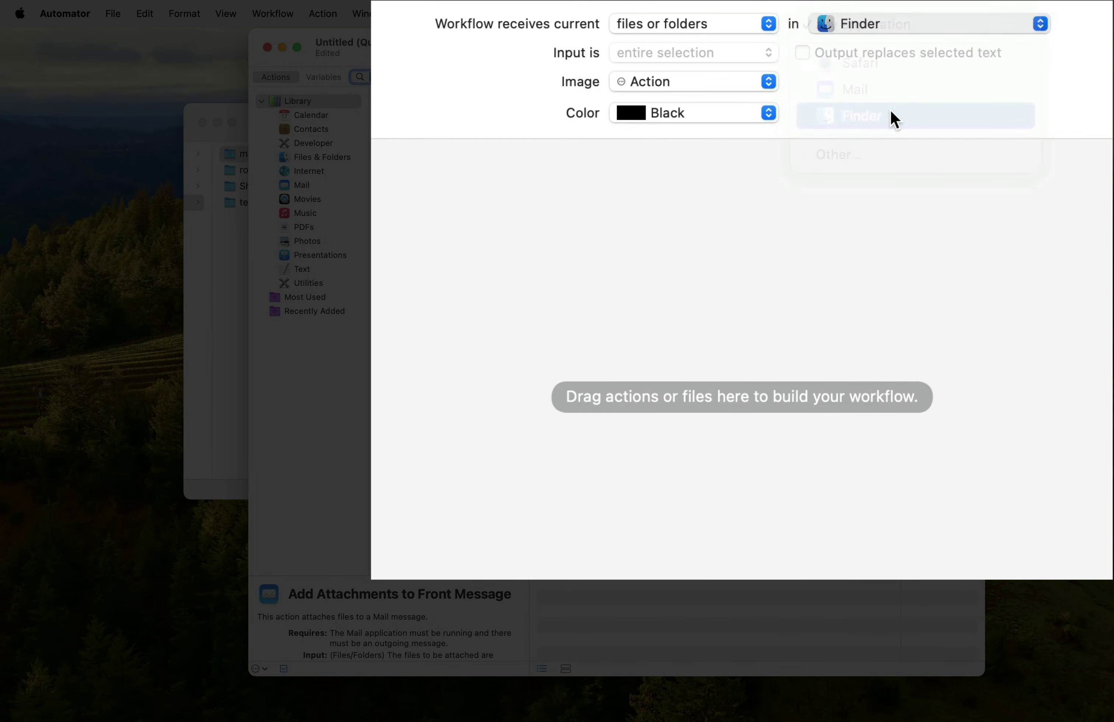
pyautogui.click(765, 119)
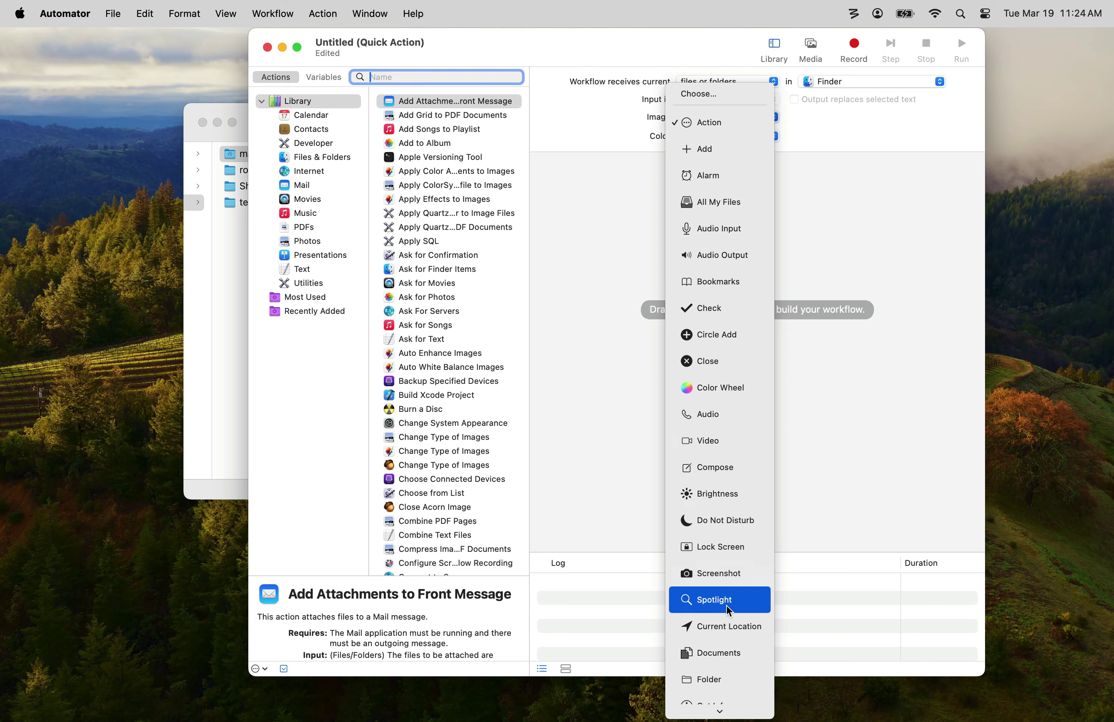
pyautogui.click(719, 655)
pyautogui.click(730, 135)
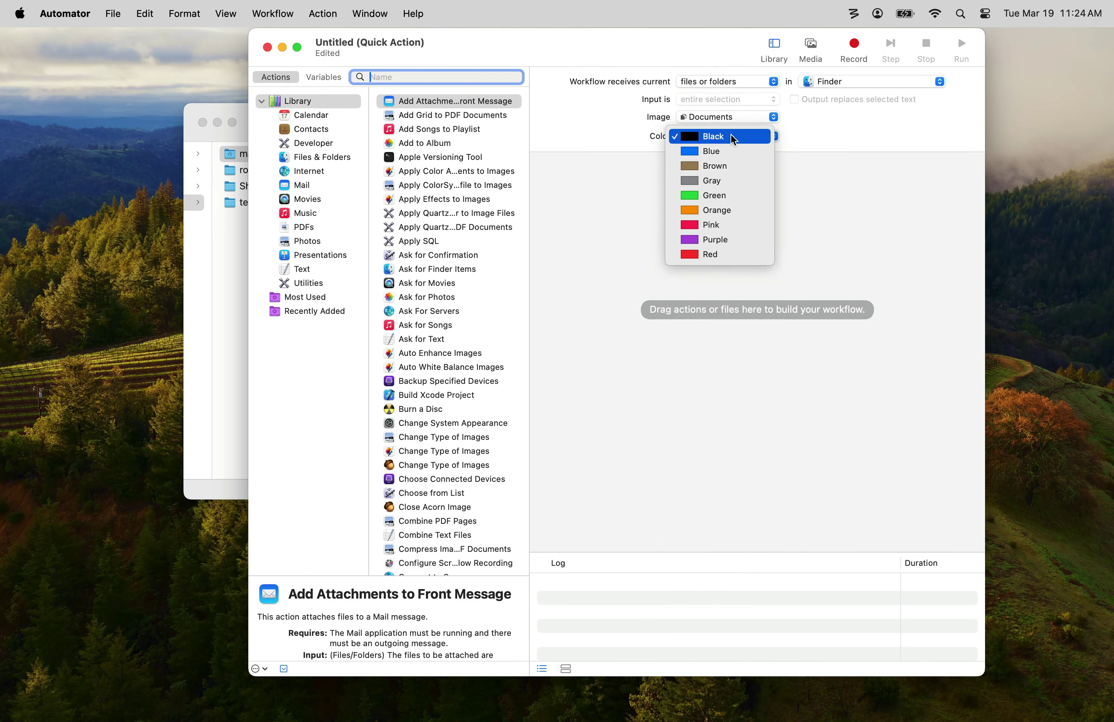
pyautogui.click(733, 158)
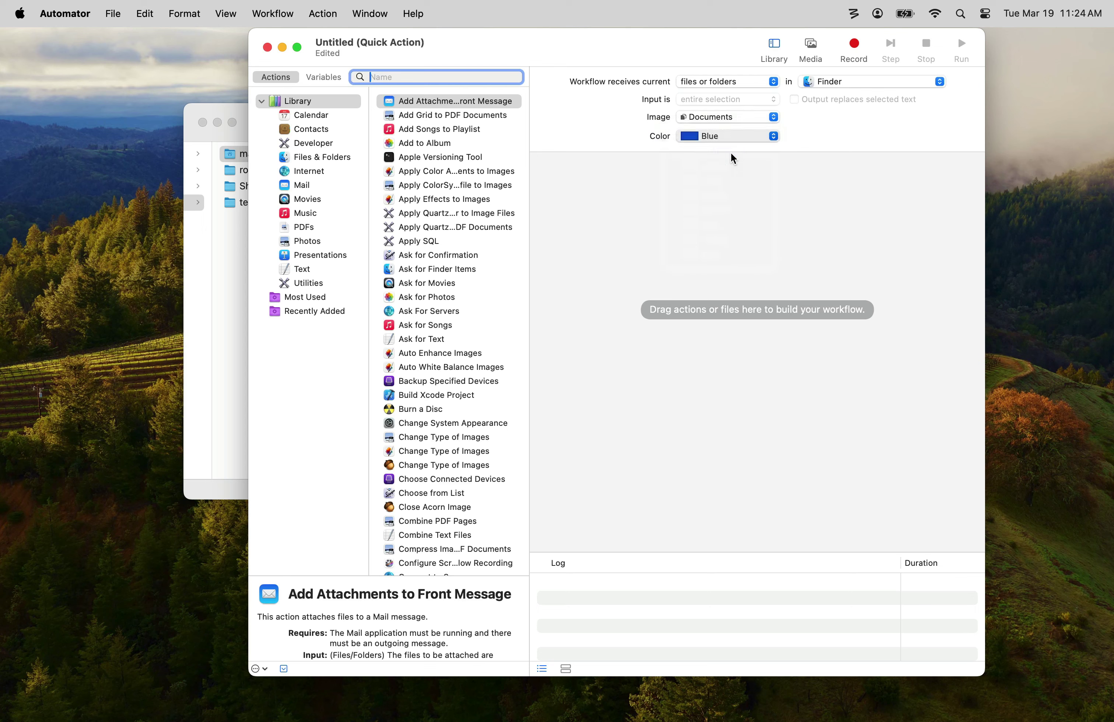
# Add a Run AppleScript action and replace its default script with the pasted droplet-launcher script.
pyautogui.write('apple')
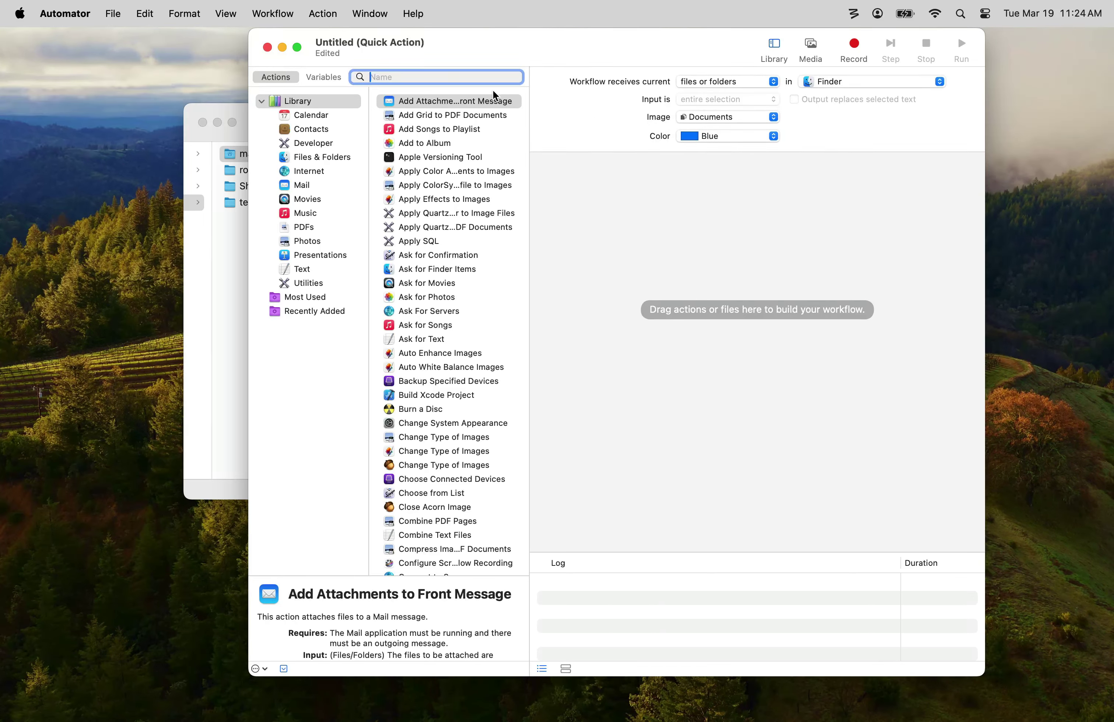
pyautogui.write('s')
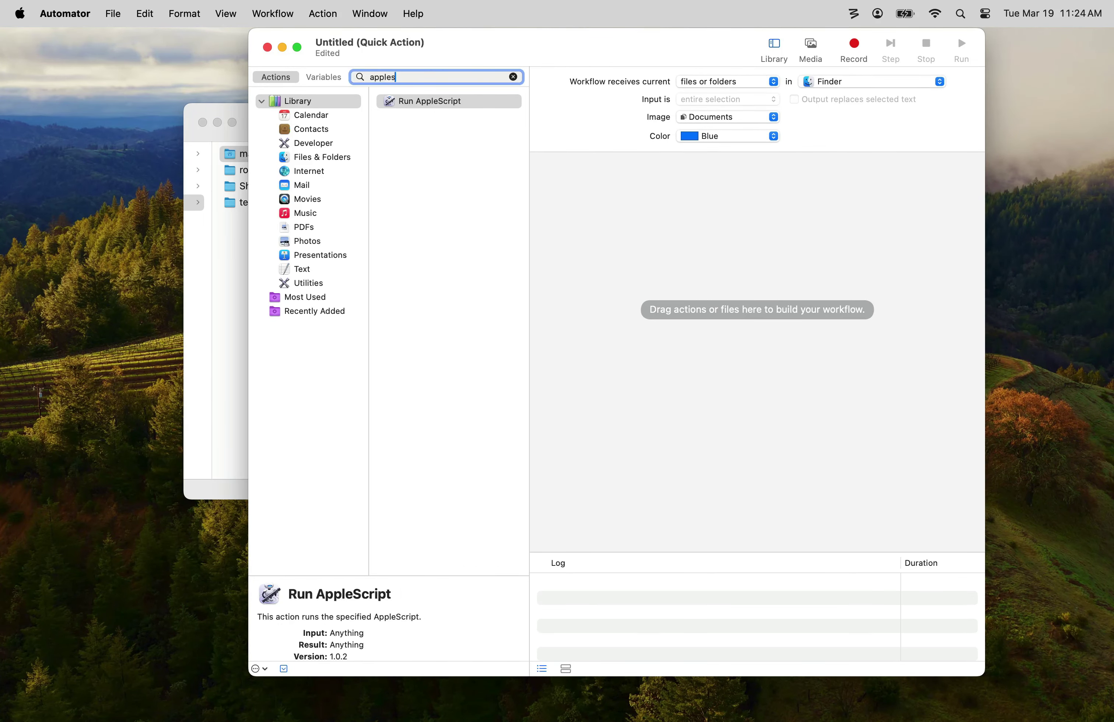
pyautogui.doubleClick(406, 104)
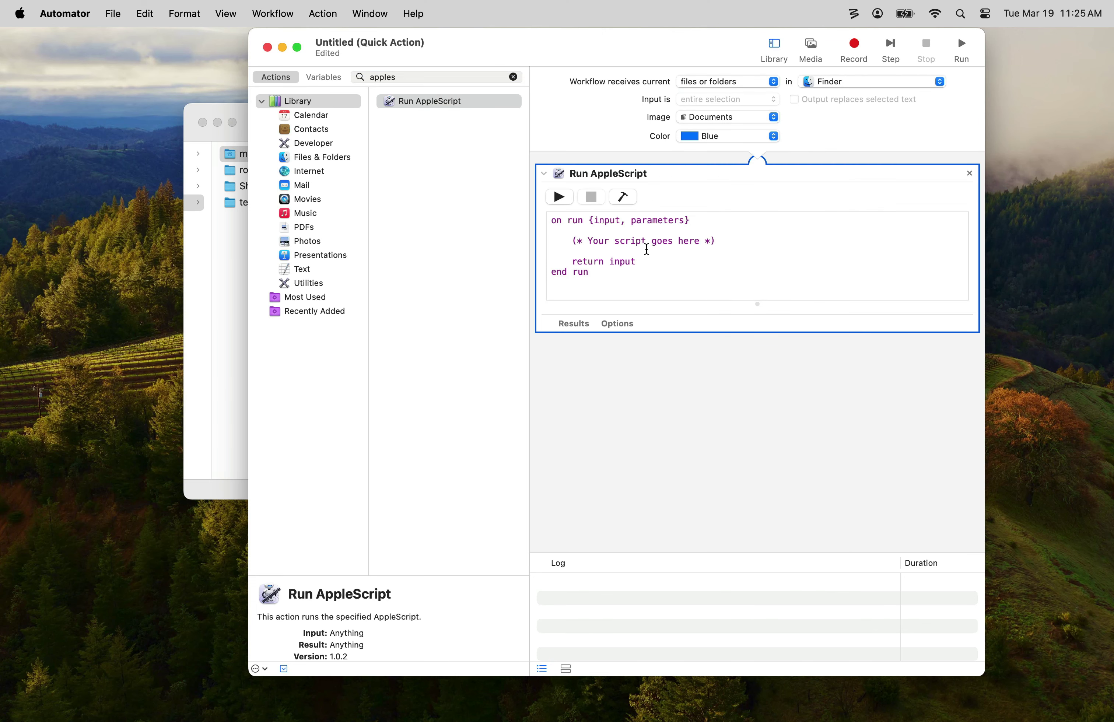
pyautogui.click(621, 269)
pyautogui.press('super+a')
pyautogui.press('super+v')
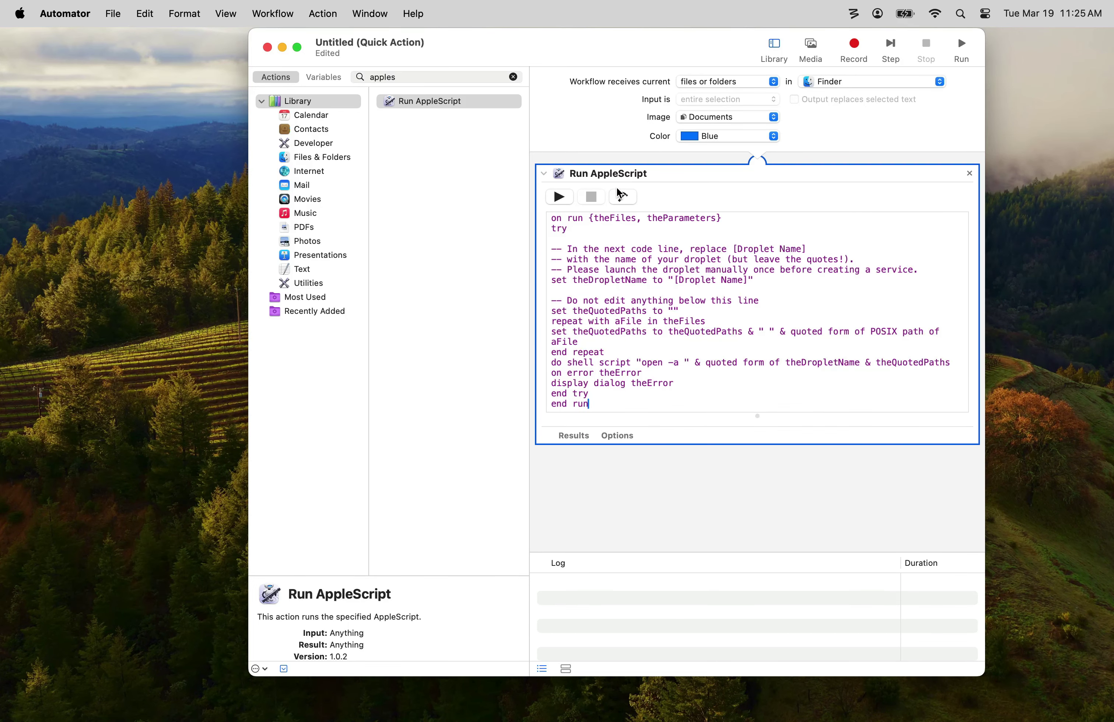
# Compile the script, then replace the [Droplet Name] placeholder with '_Crater Lake pix'.
pyautogui.click(621, 201)
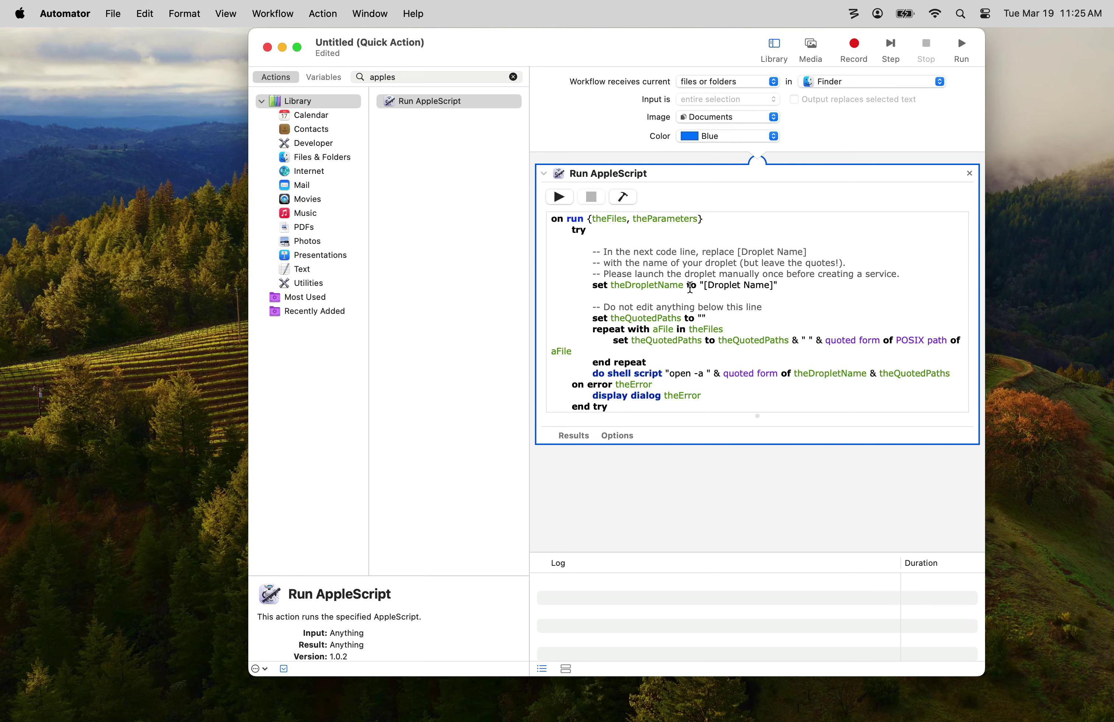
pyautogui.press('super+Tab')
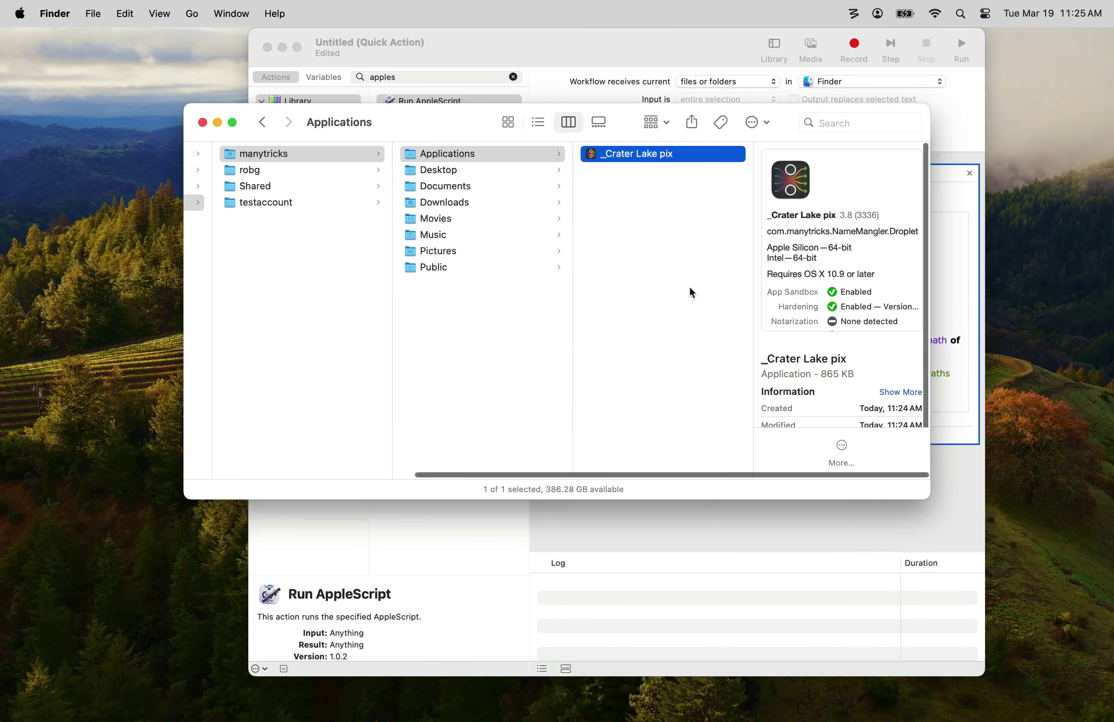
pyautogui.press('super+Tab')
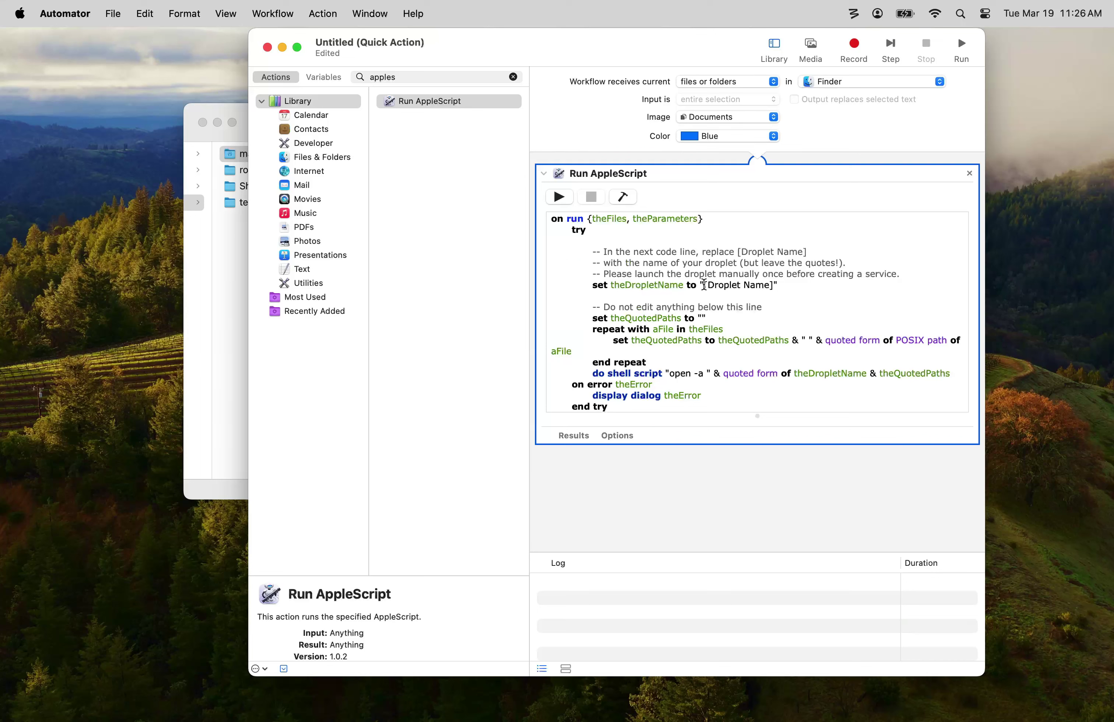
pyautogui.moveTo(703, 285); pyautogui.dragTo(774, 287)
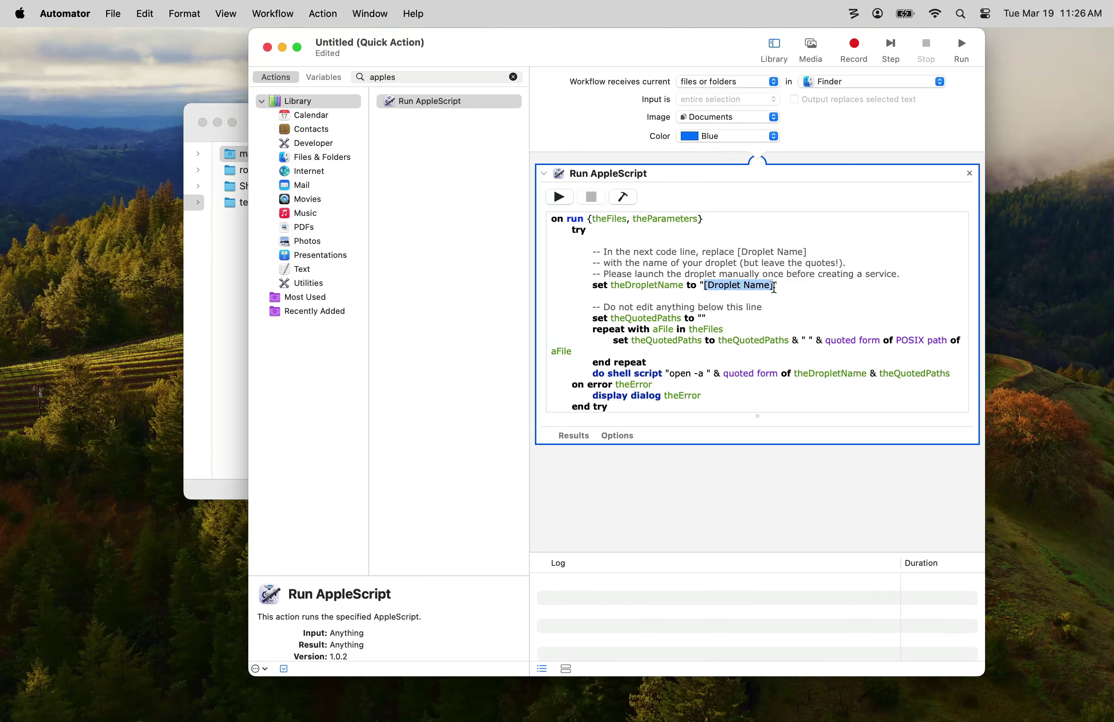
pyautogui.write('_Crater ')
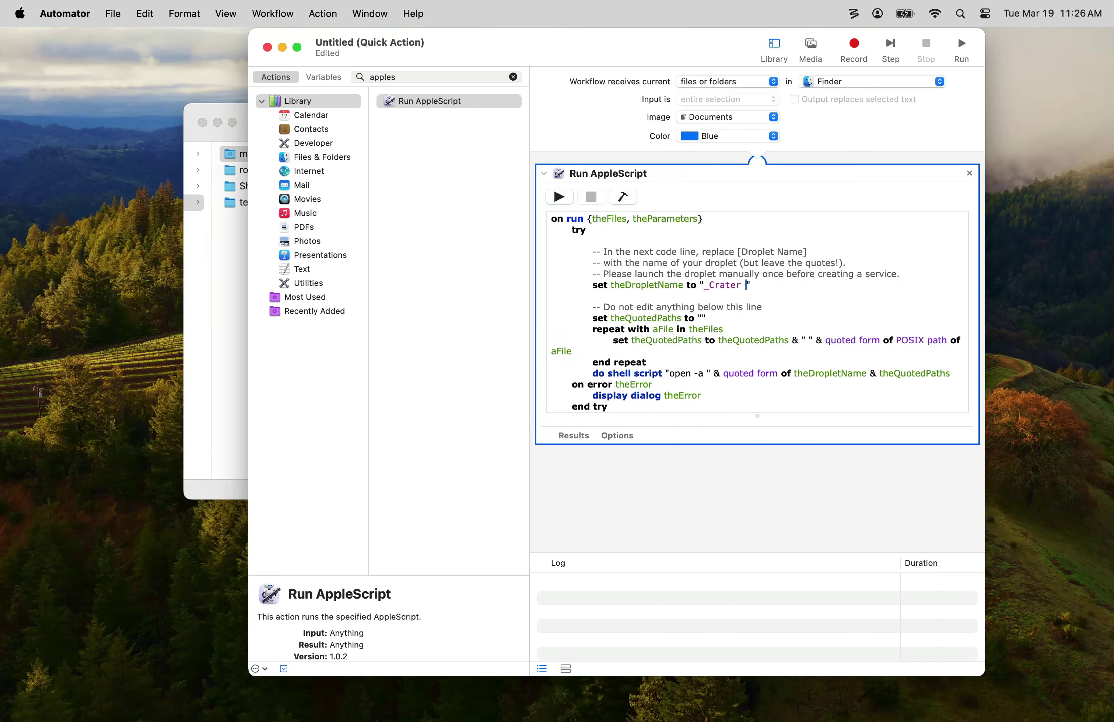
pyautogui.write('L:')
pyautogui.press('Delete')
pyautogui.press('BackSpace')
pyautogui.write('ake pix"')
# Recompile the script and save the workflow under the name 'Crater Lake rename'.
pyautogui.click(623, 198)
pyautogui.click(113, 14)
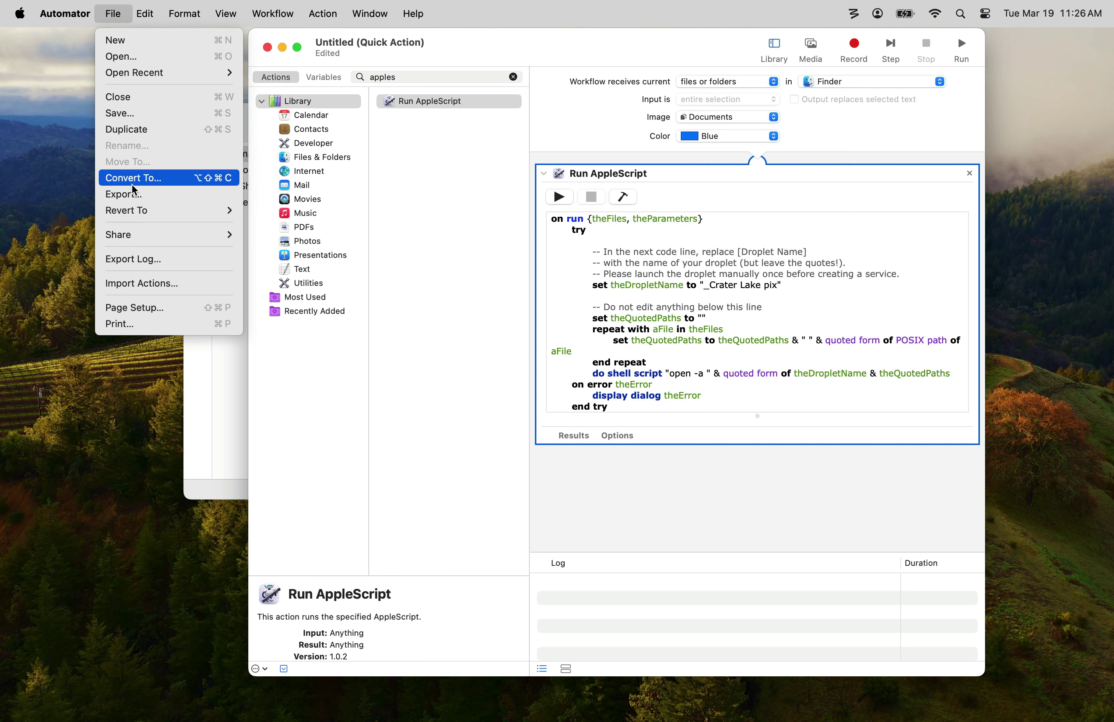
pyautogui.moveTo(133, 214)
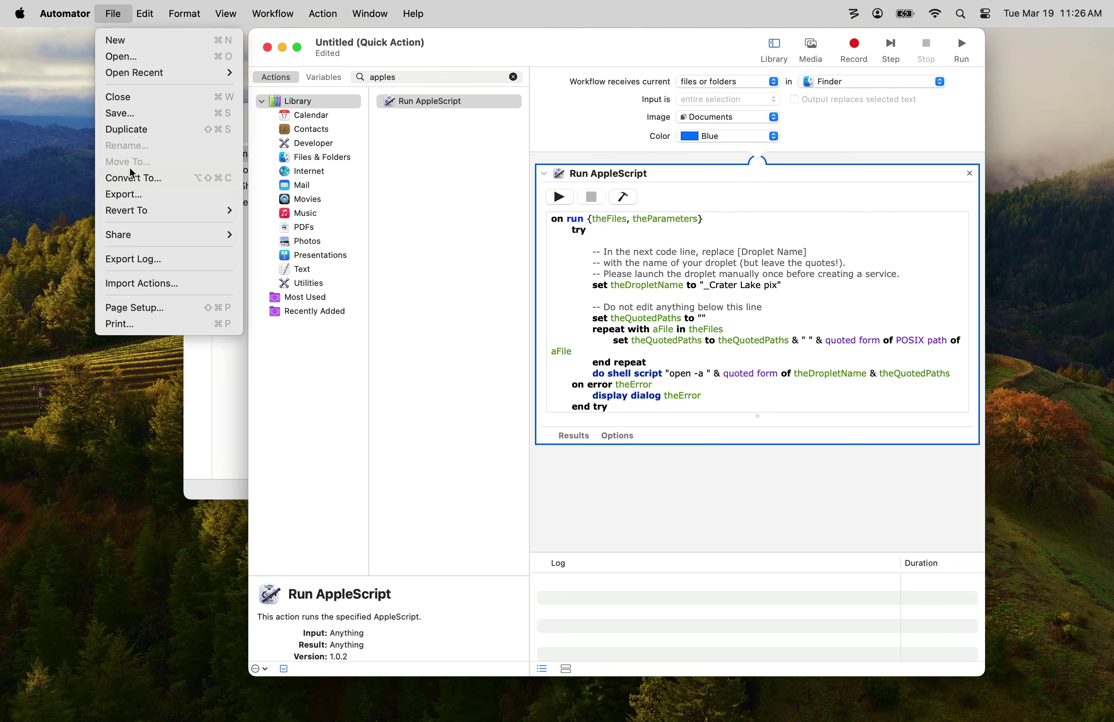
pyautogui.click(131, 115)
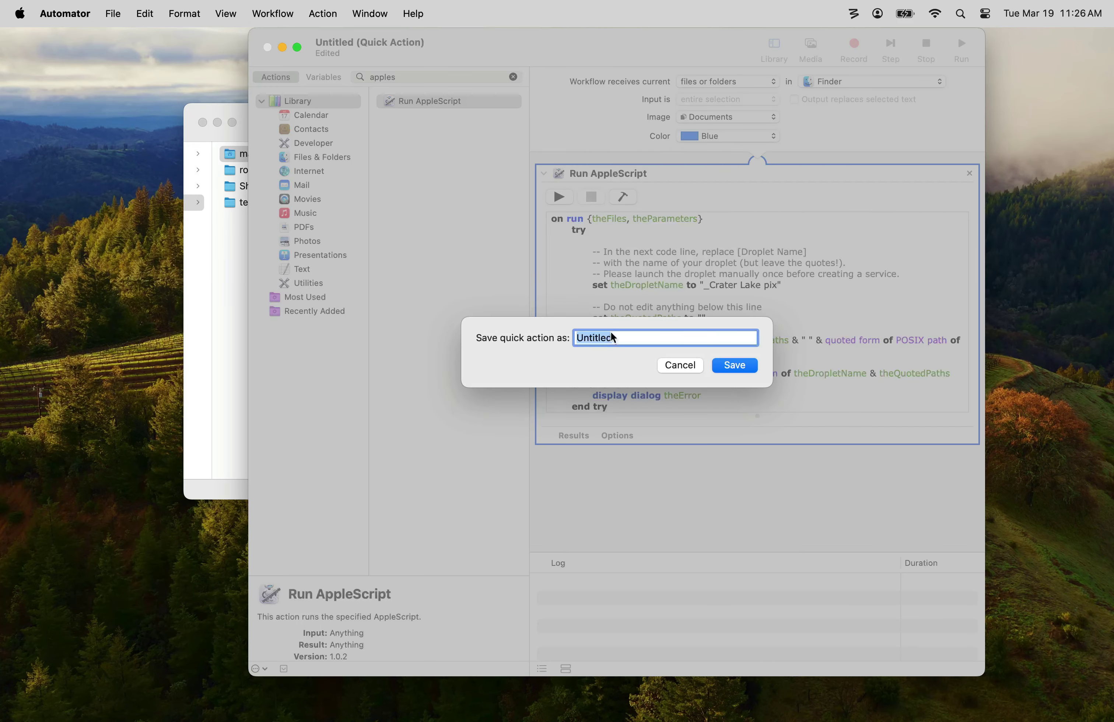
pyautogui.write('Crater Lake rename')
pyautogui.click(739, 359)
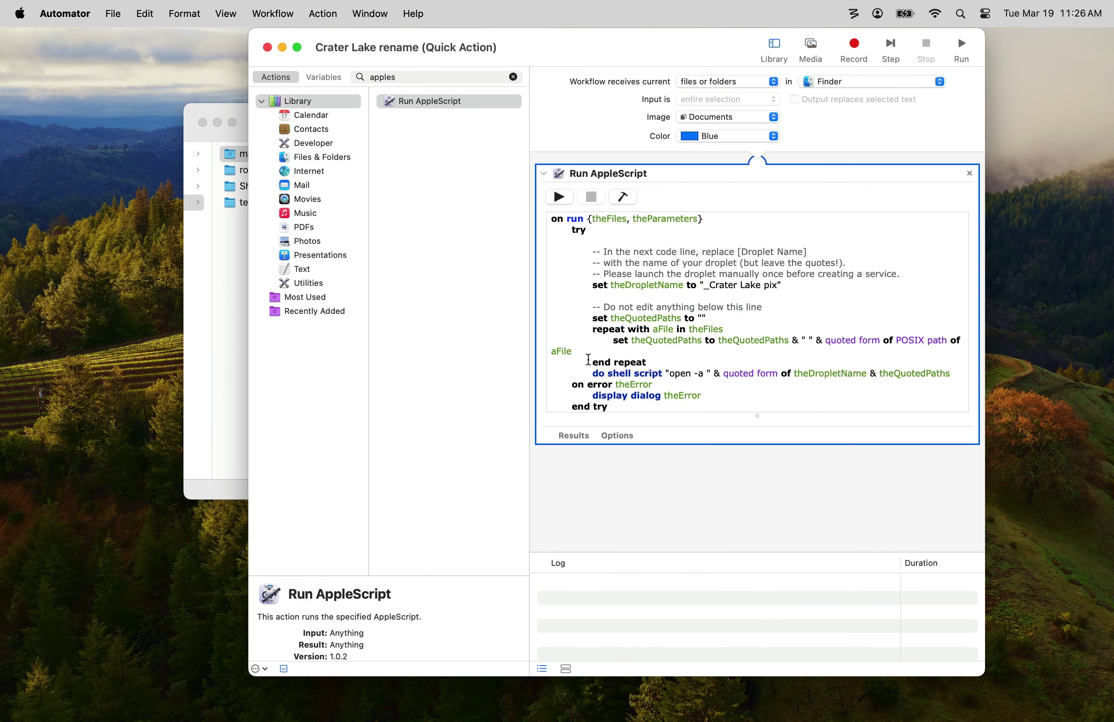
# Select all 32 photos in the restored _Crater Lake Pictures window and run the Crater Lake rename quick action.
pyautogui.click(646, 678)
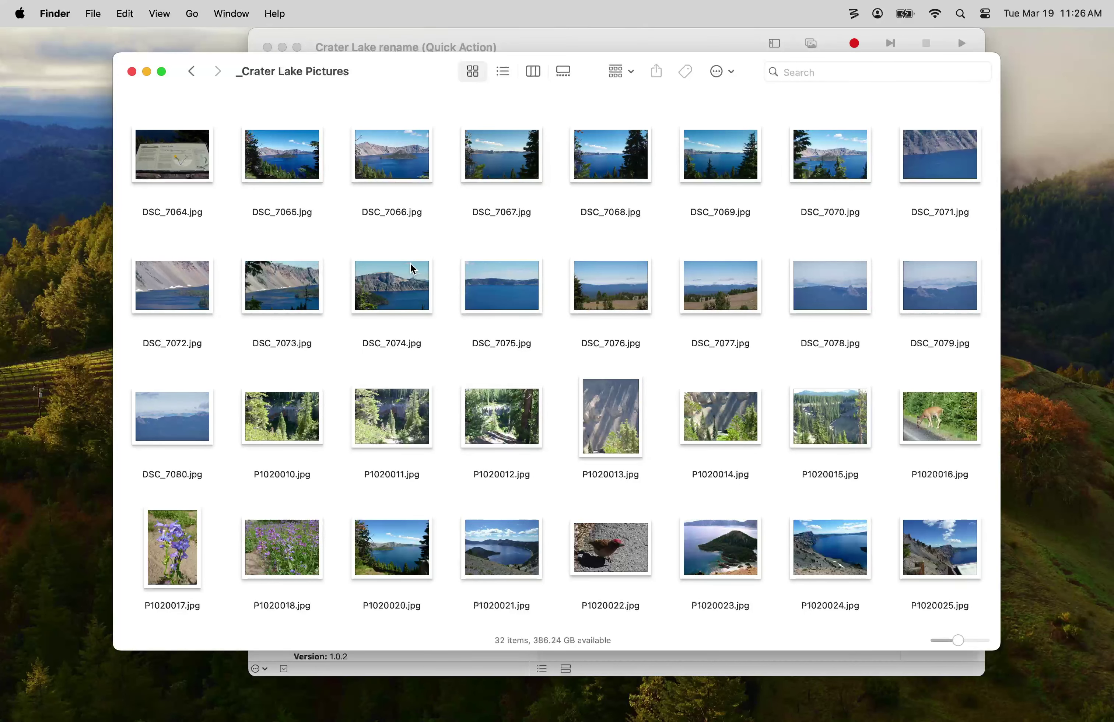
pyautogui.press('super+a')
pyautogui.rightClick(396, 153)
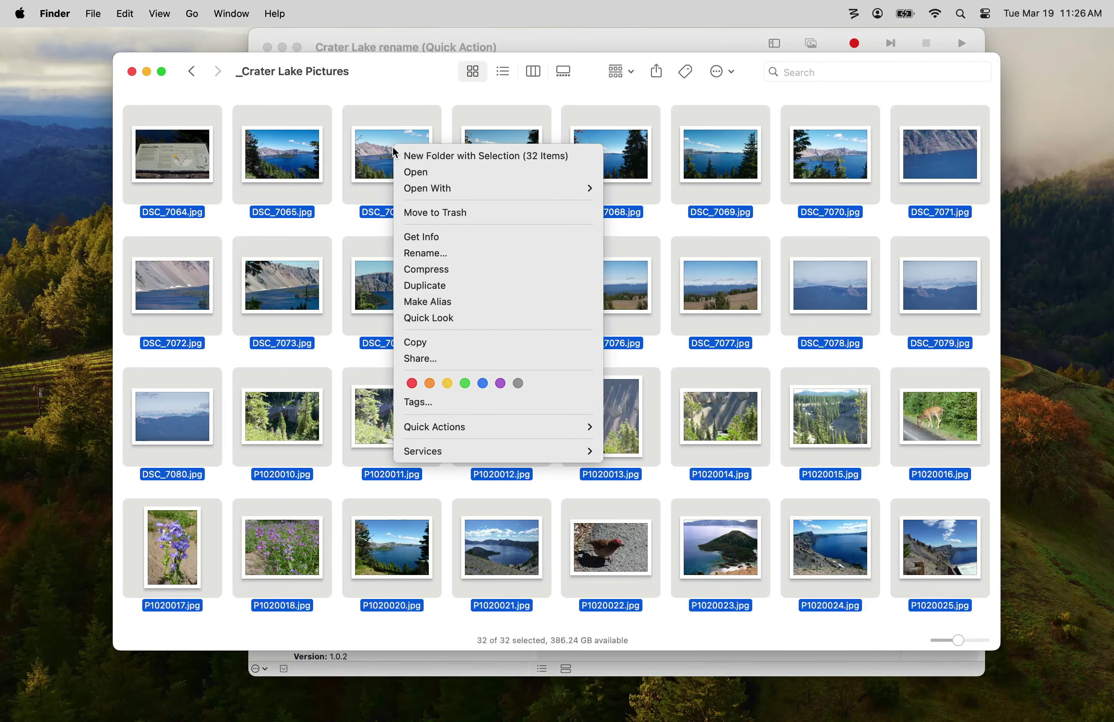
pyautogui.moveTo(460, 427)
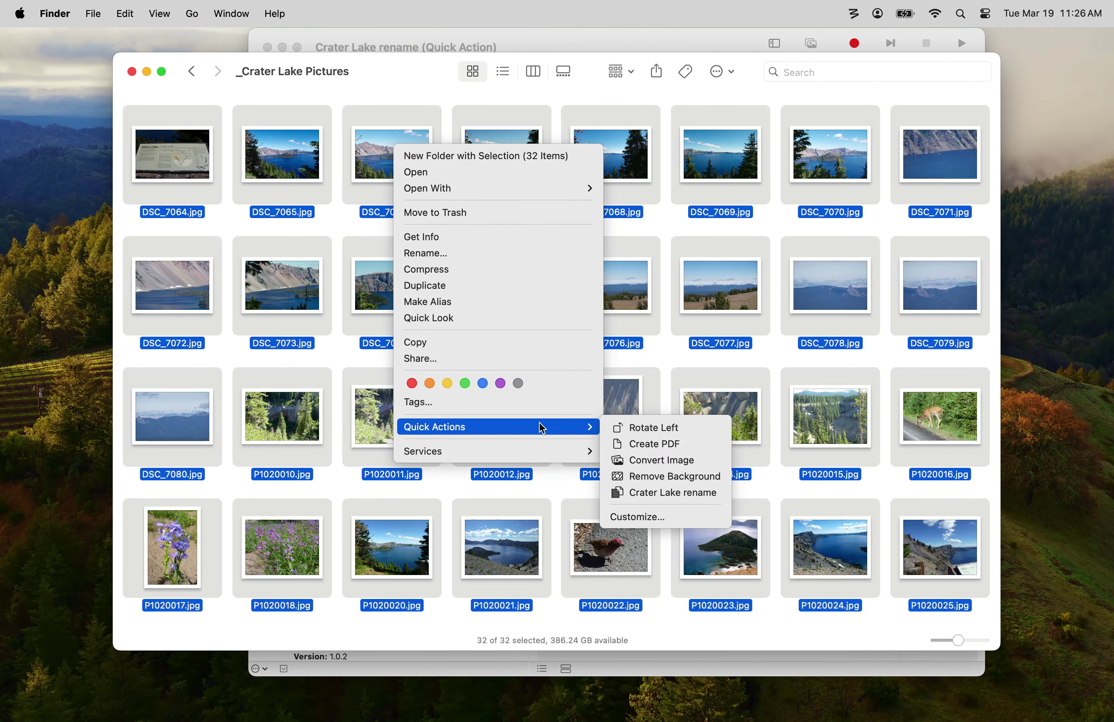
pyautogui.click(655, 497)
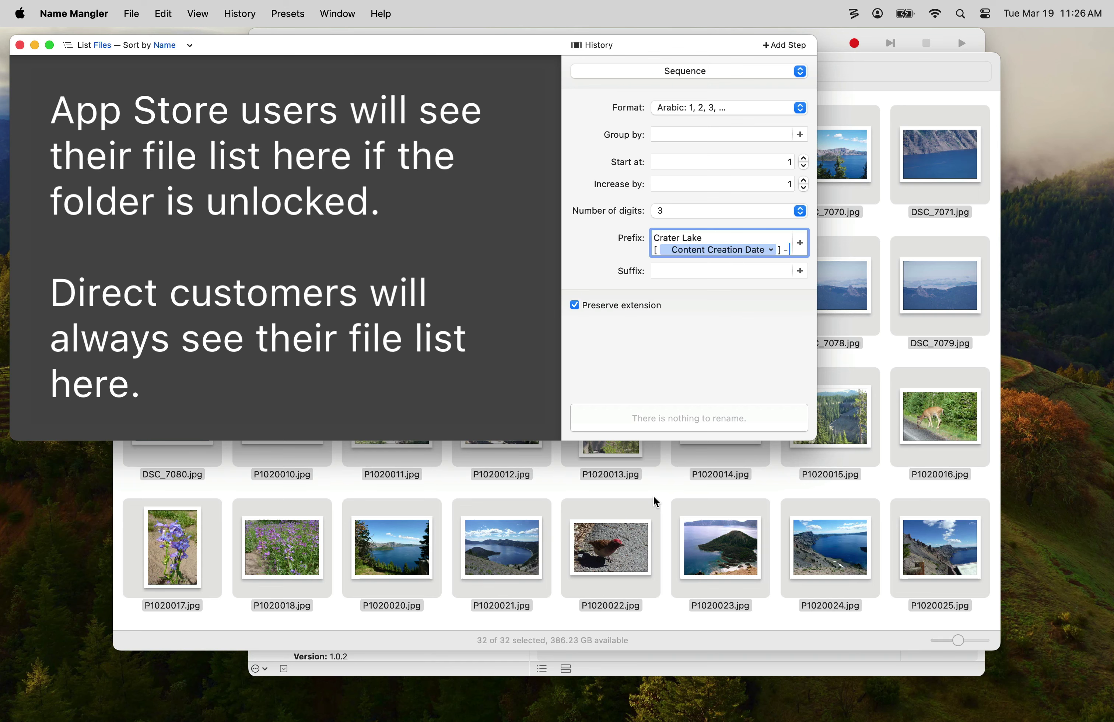
# Quit Name Mangler, rerun Crater Lake rename, and unlock the folder so photos become 'Crater Lake [date] - 001' to '032'.
pyautogui.press('super+q')
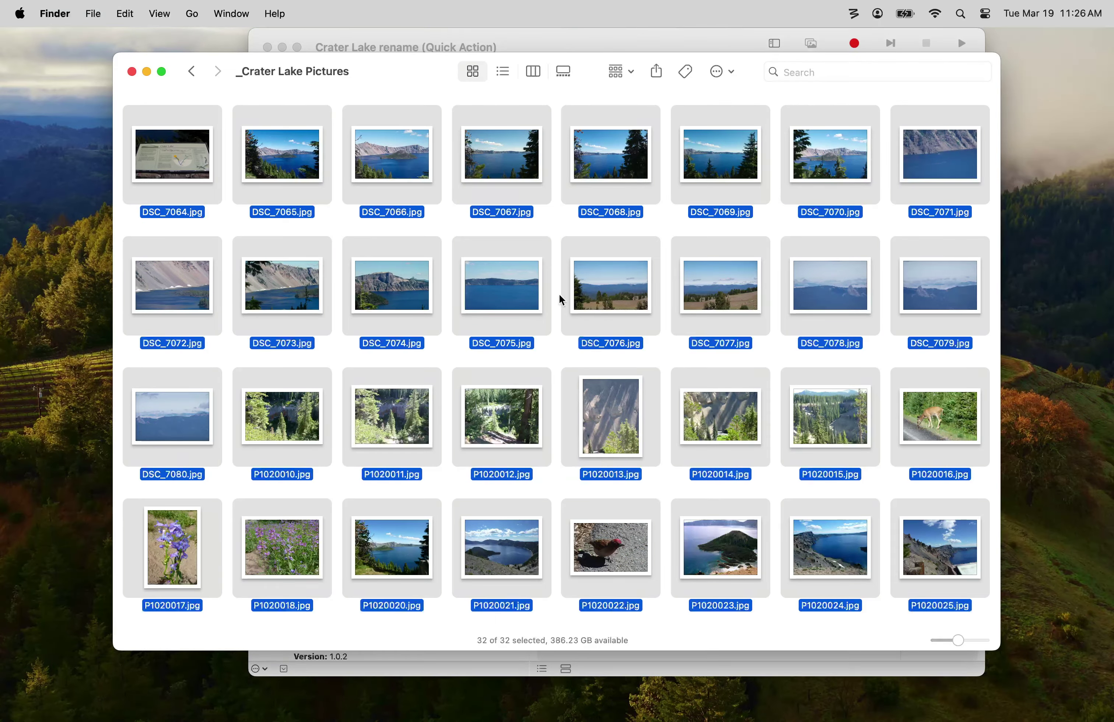
pyautogui.rightClick(501, 164)
pyautogui.moveTo(583, 440)
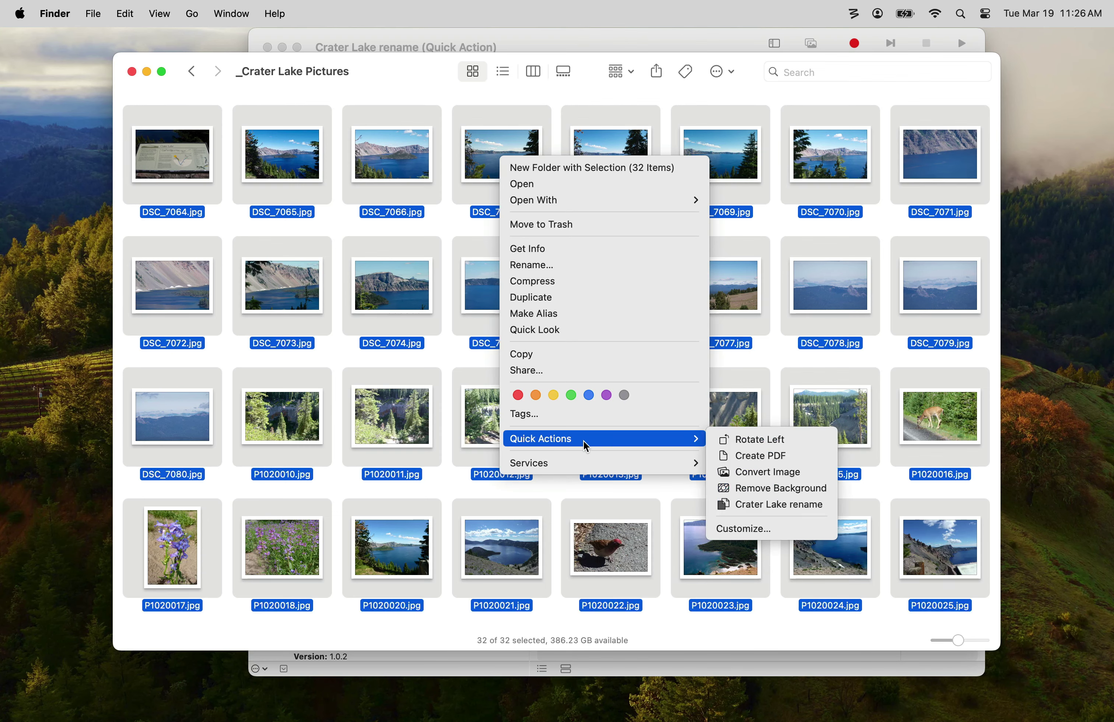
pyautogui.click(788, 511)
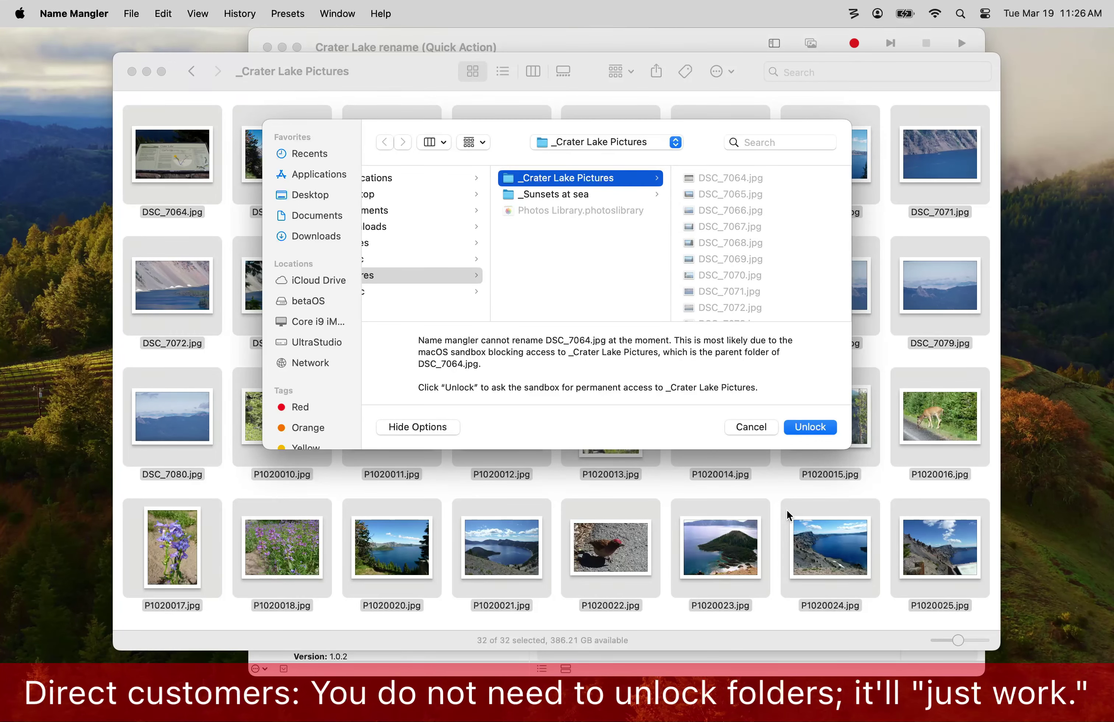
pyautogui.click(813, 429)
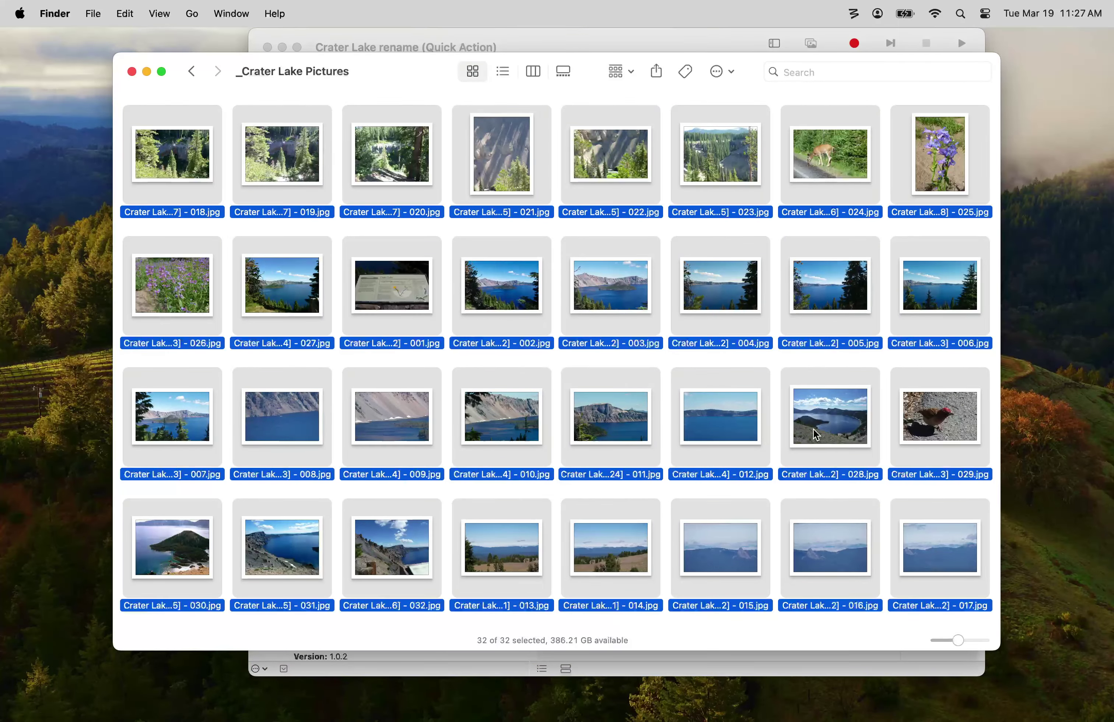